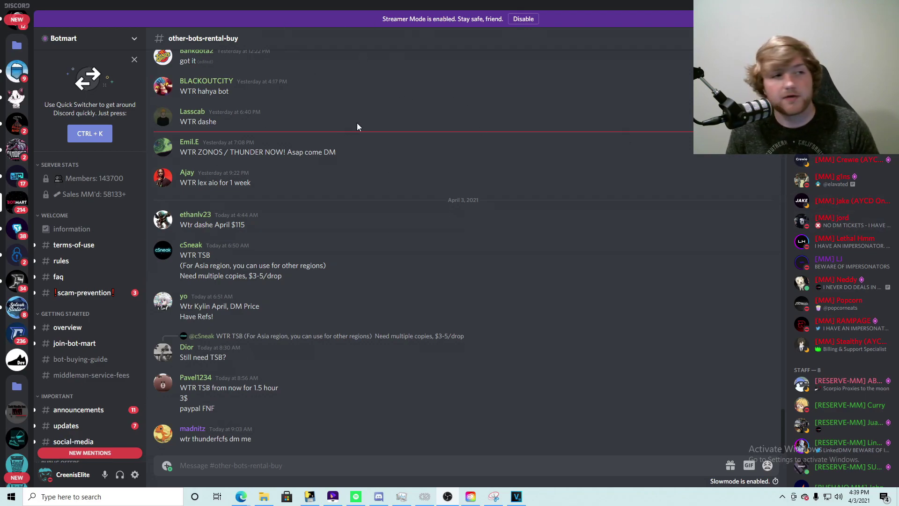
Step: Look through the Botmart server's member list, from the middlemen and staff down to the regular members
click(131, 42)
click(131, 42)
scroll(874, 285, down, 6)
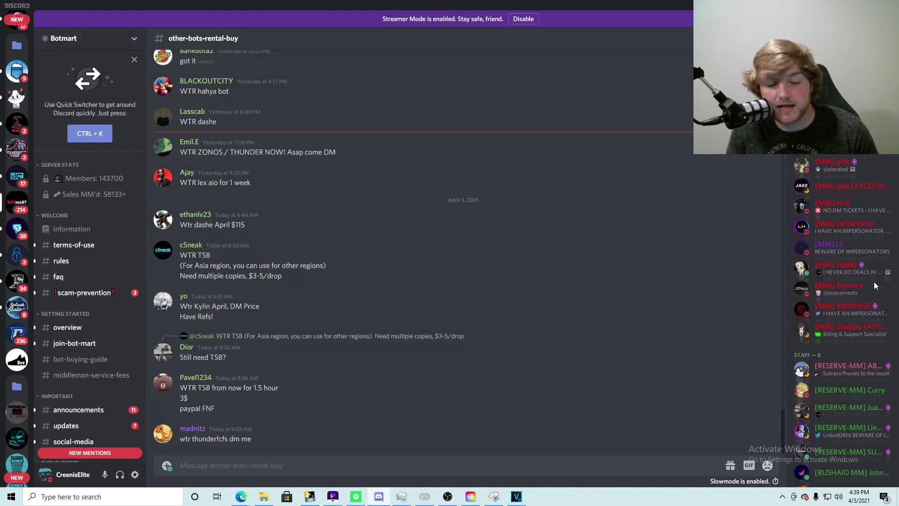
scroll(874, 285, down, 10)
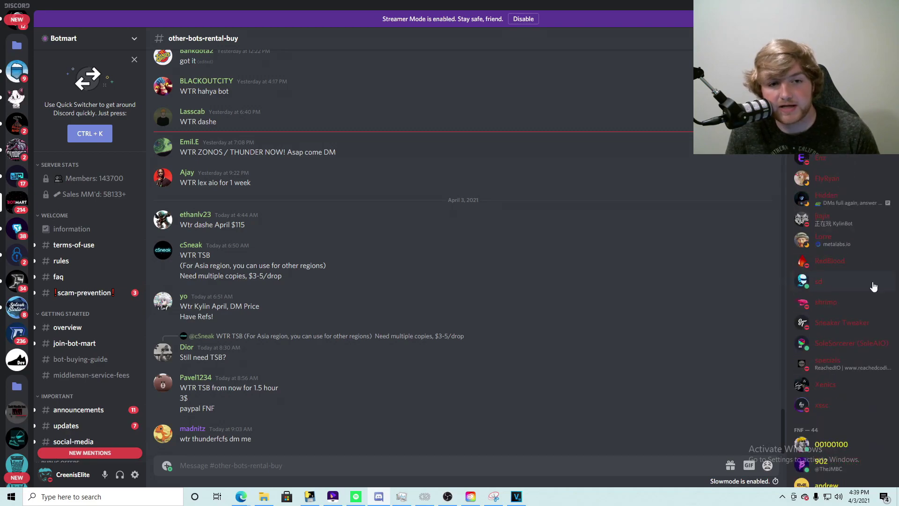
scroll(872, 285, down, 15)
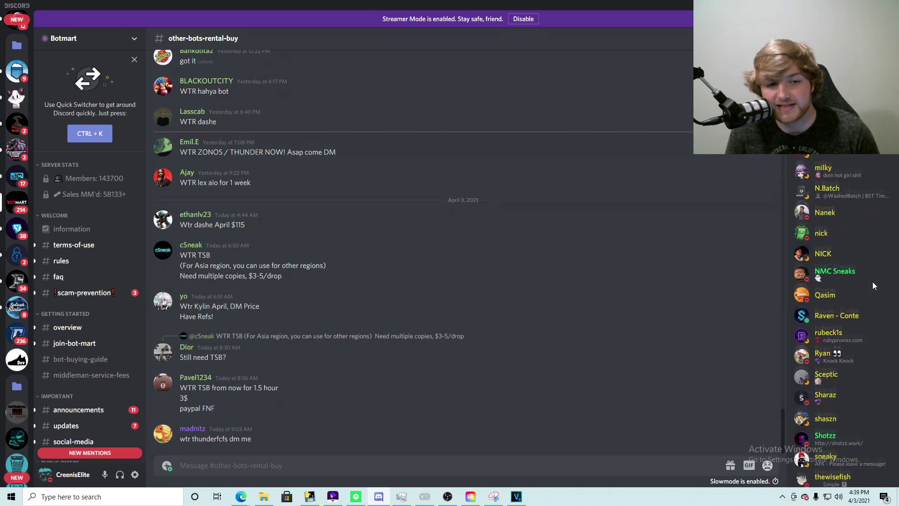
scroll(873, 282, down, 10)
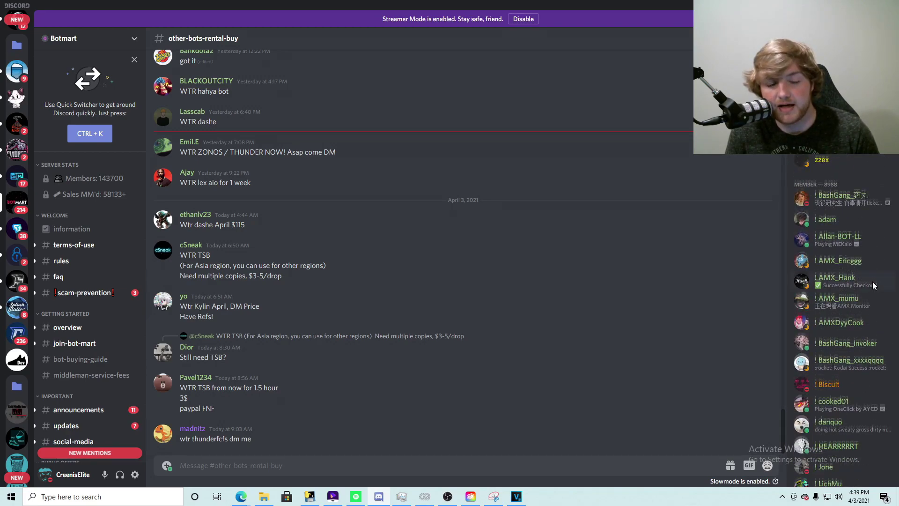
scroll(872, 282, down, 10)
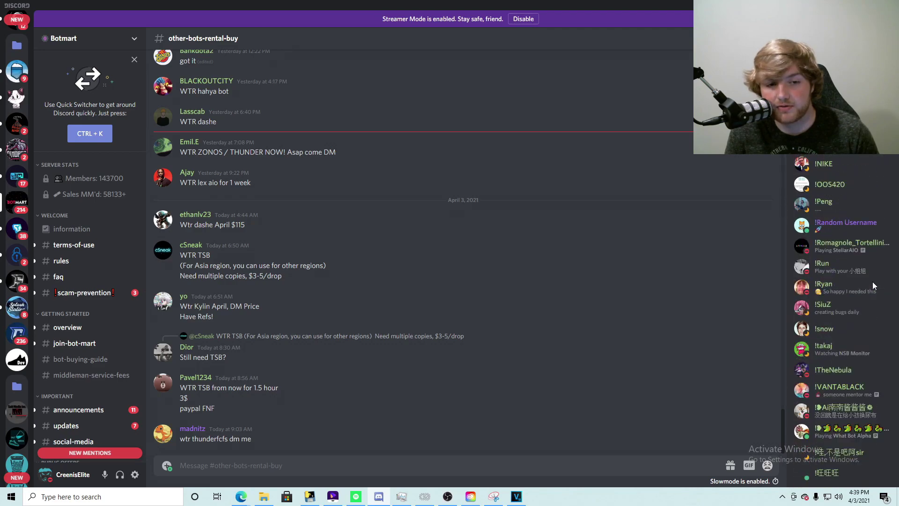
scroll(873, 282, down, 5)
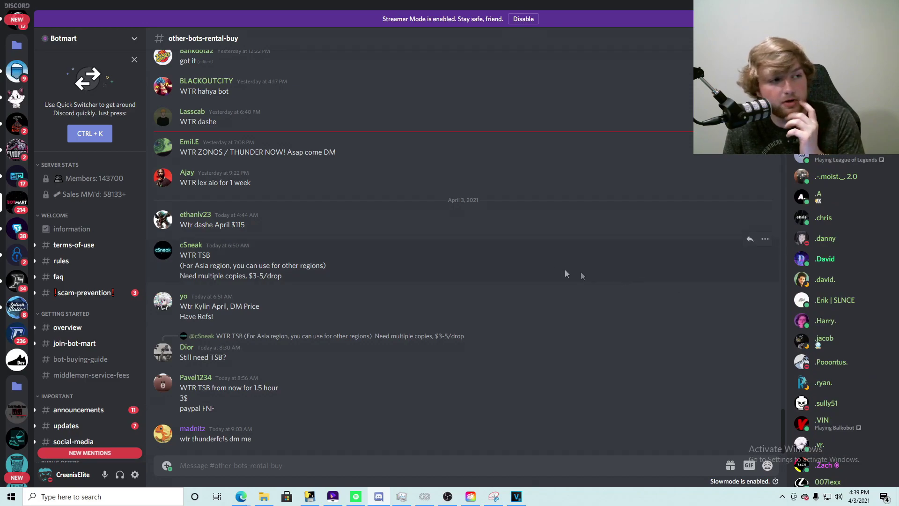
Step: Browse the Botmart server's channel list, check the server options and look further through its members
scroll(107, 187, down, 6)
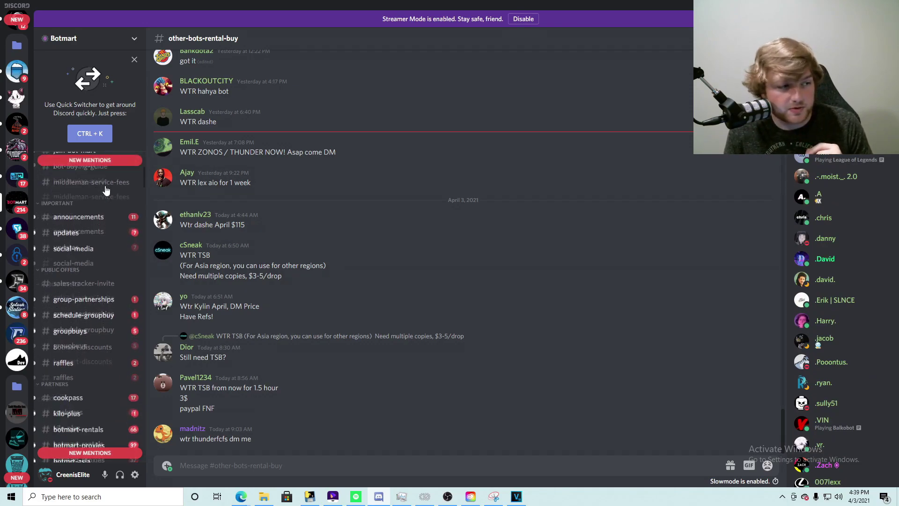
scroll(104, 190, up, 6)
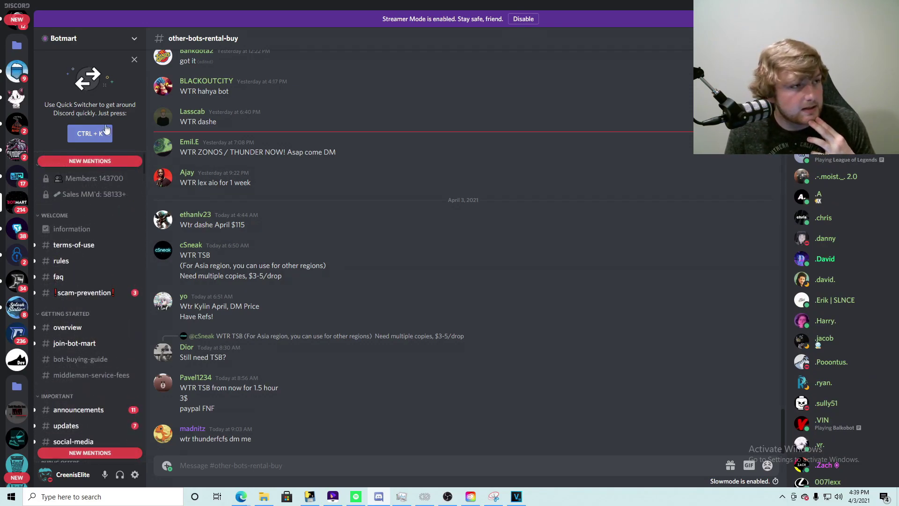
click(134, 38)
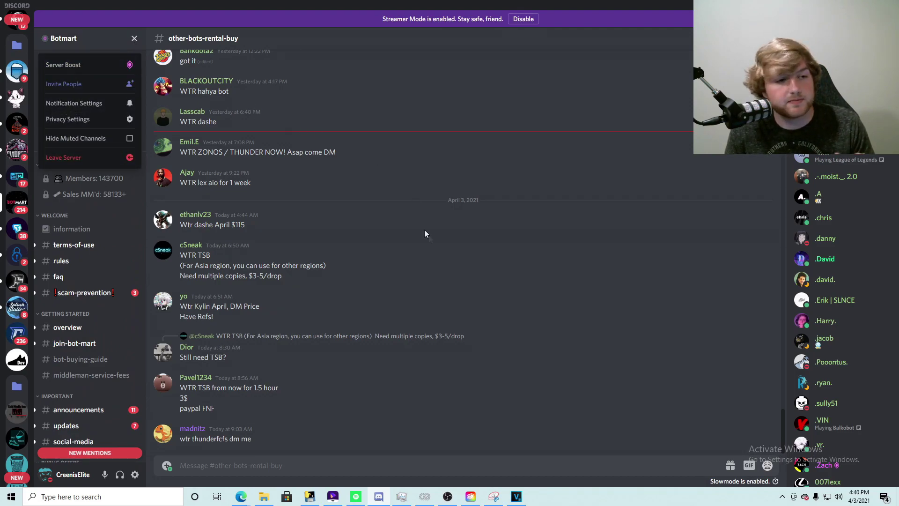
click(435, 240)
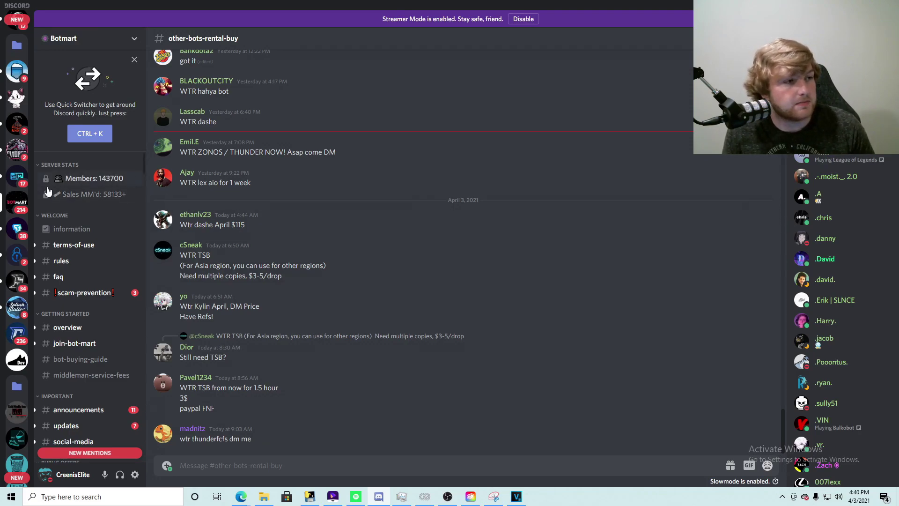
scroll(851, 248, down, 4)
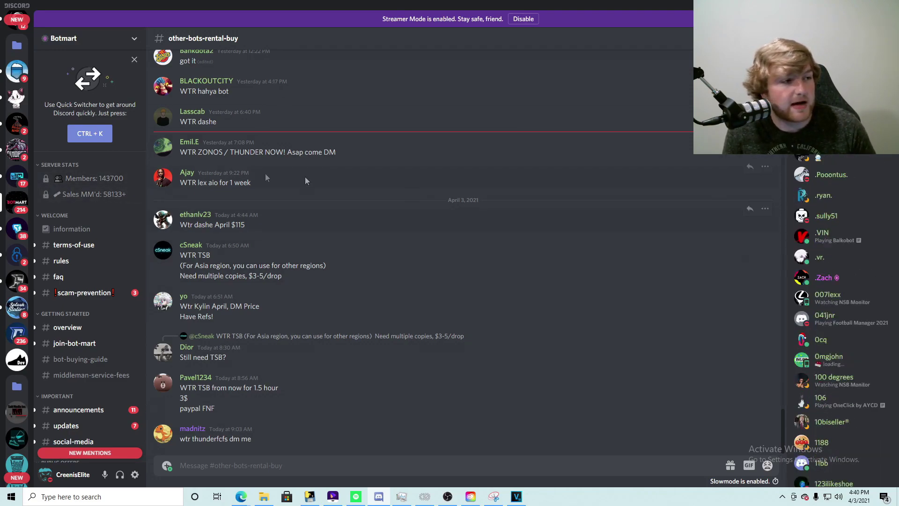
Step: Open the Splash Market server and look over its bot trading channels, middlemen and other members
click(17, 176)
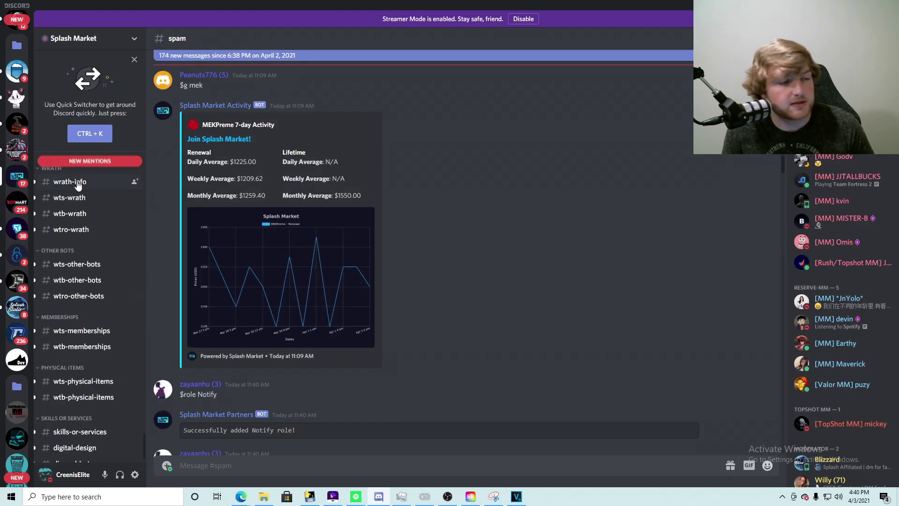
scroll(890, 303, down, 3)
scroll(890, 303, up, 5)
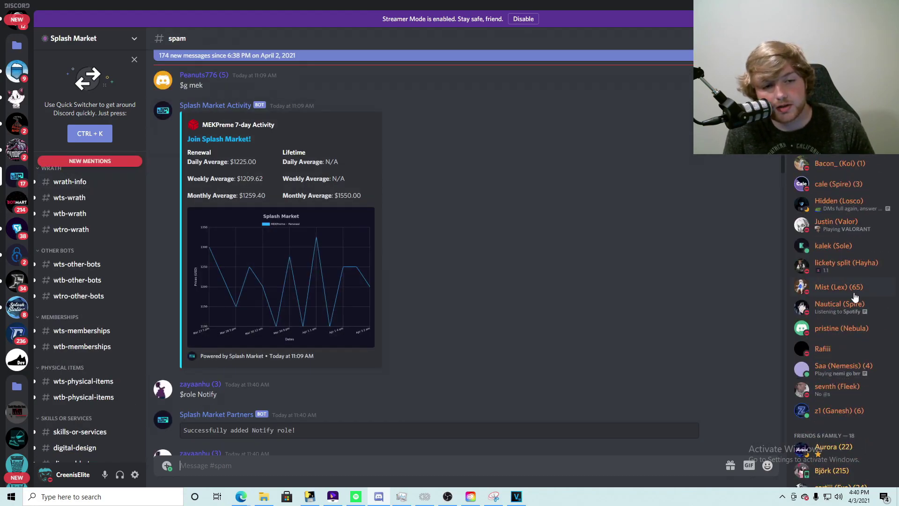
scroll(598, 283, up, 2)
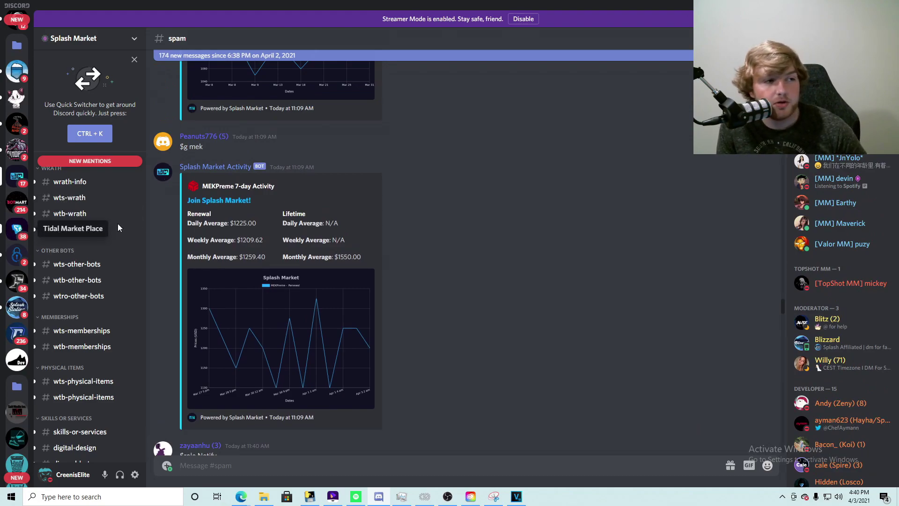
Step: Browse the trading channels of the Tidal Market Place and LockMart servers
click(17, 229)
scroll(99, 299, down, 3)
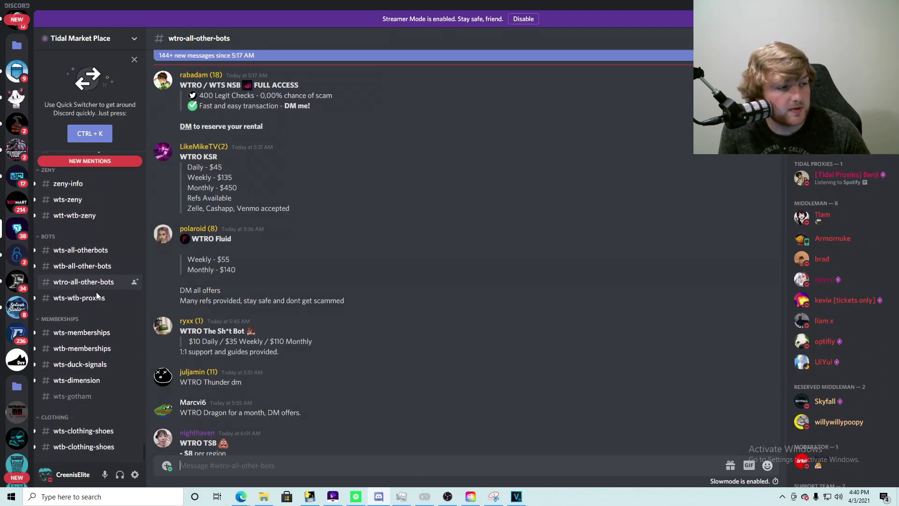
click(17, 254)
scroll(113, 269, down, 10)
scroll(114, 268, down, 15)
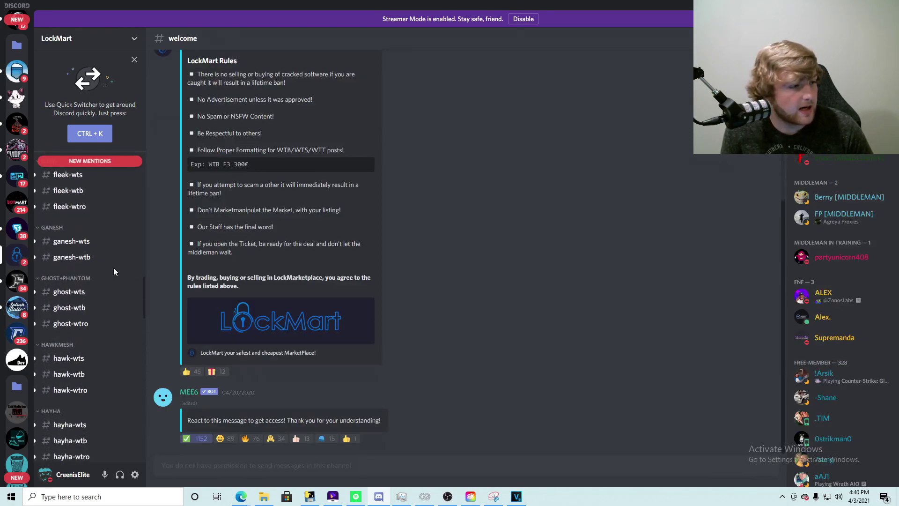
scroll(112, 272, down, 3)
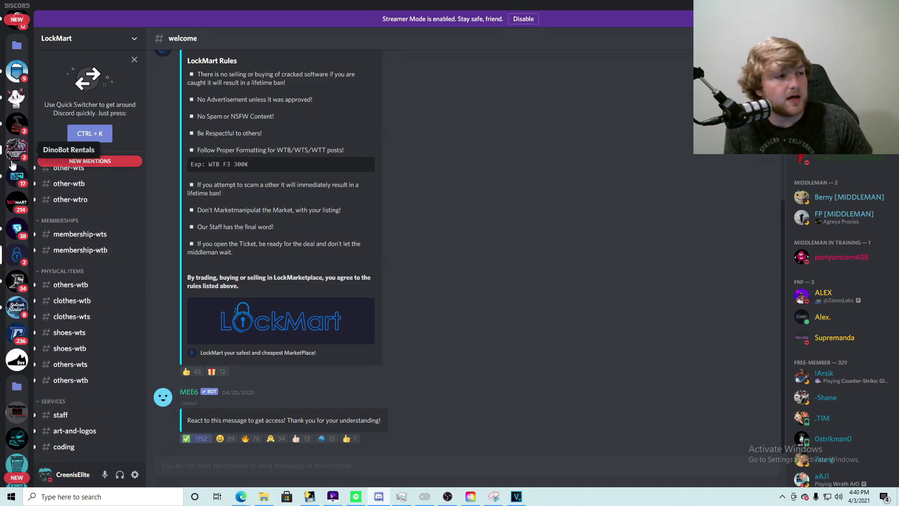
Step: Open the copfirst-guide channel in the PurpleCommunity server and look through the server list for rental servers
click(13, 104)
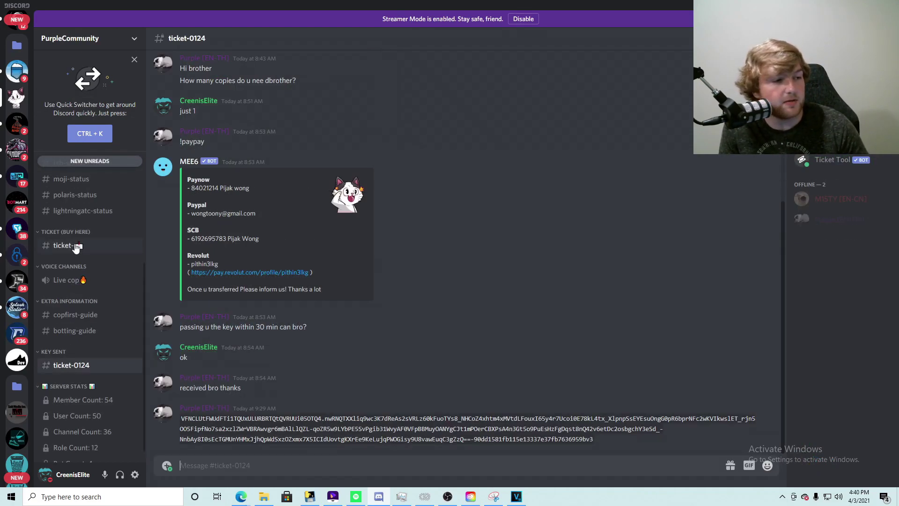
click(84, 315)
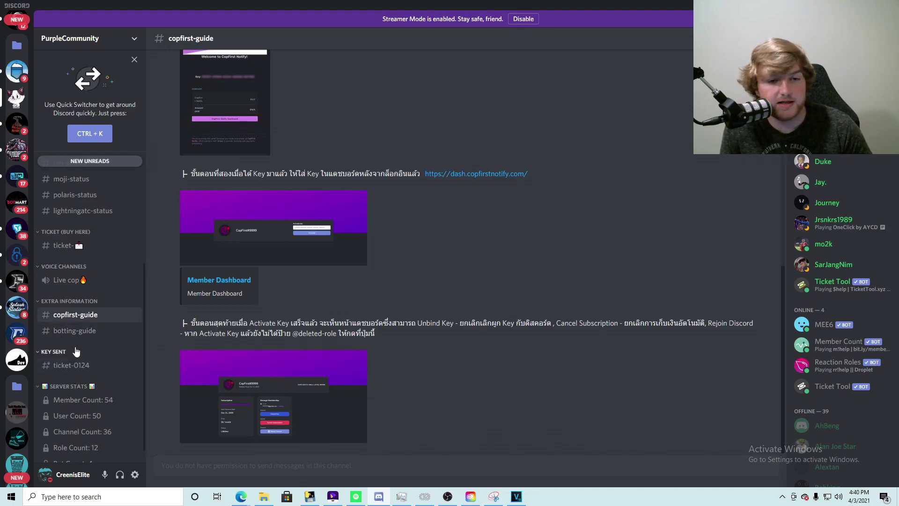
scroll(25, 263, up, 3)
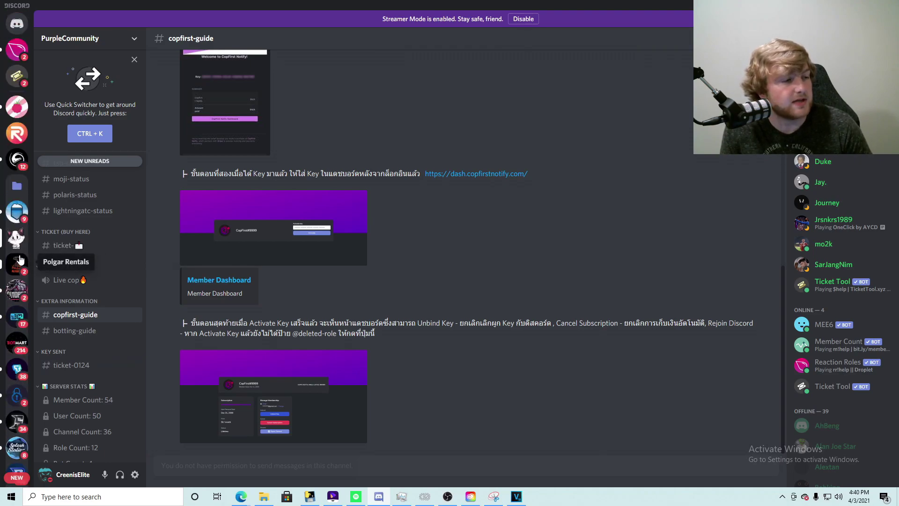
scroll(19, 275, down, 3)
scroll(15, 273, up, 3)
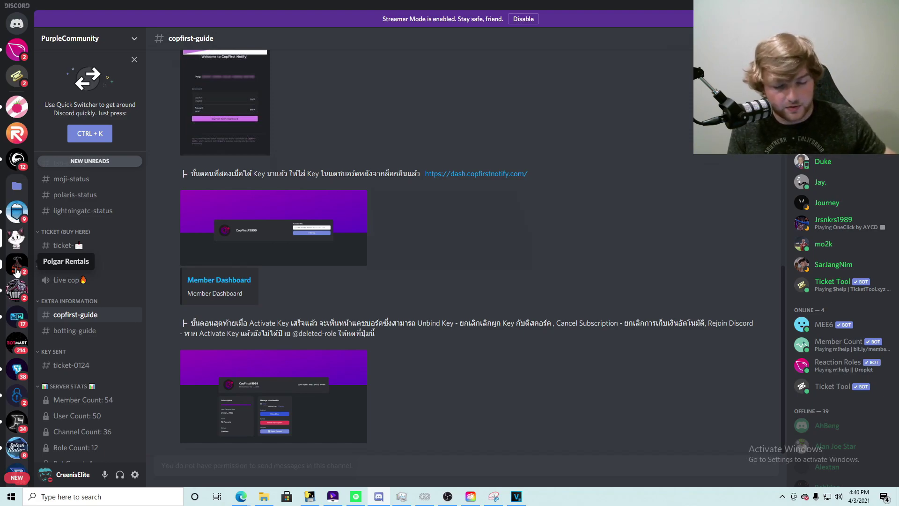
Step: On the BotBroker website, examine the Footsites bots for sale, their lowest asking prices and supported sites
scroll(49, 235, down, 1)
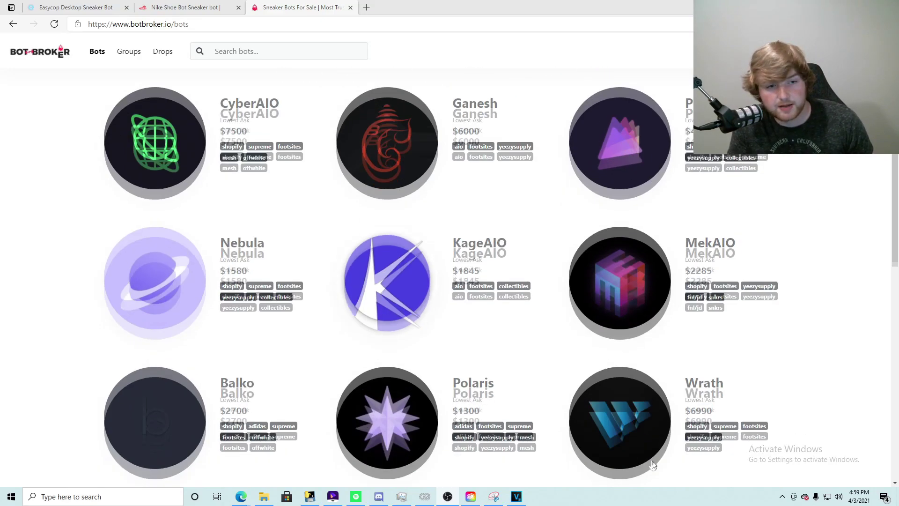
scroll(174, 194, down, 1)
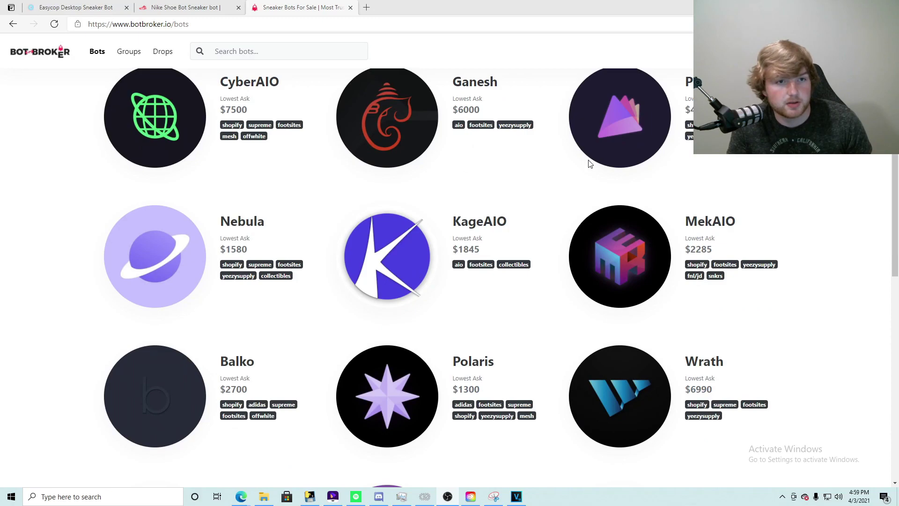
scroll(396, 211, down, 3)
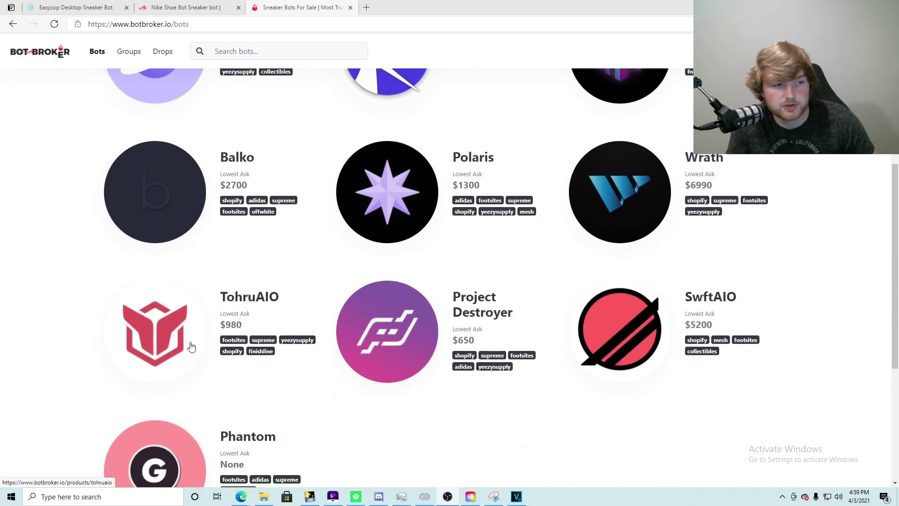
scroll(285, 307, down, 2)
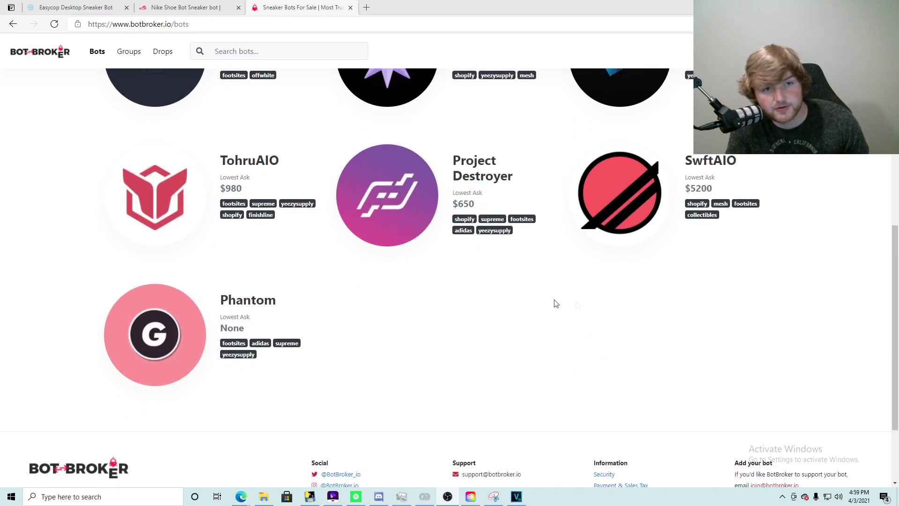
scroll(638, 301, up, 6)
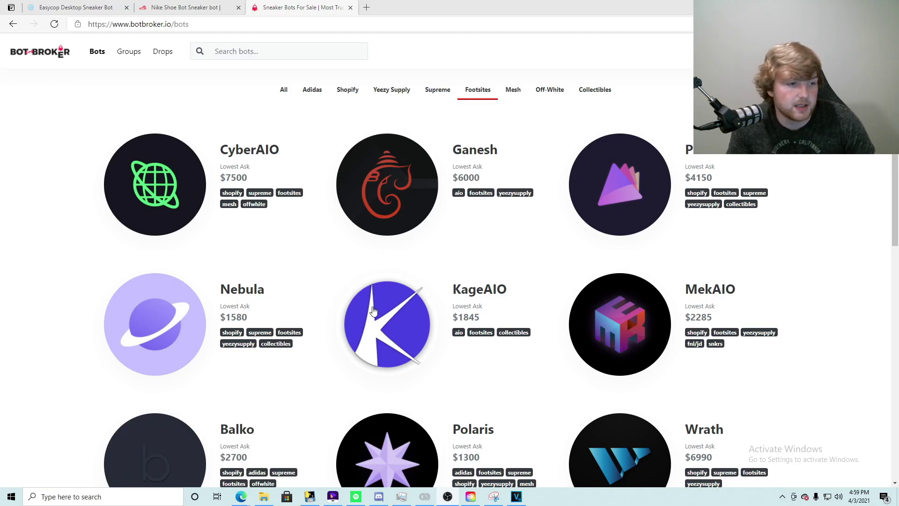
scroll(403, 281, down, 4)
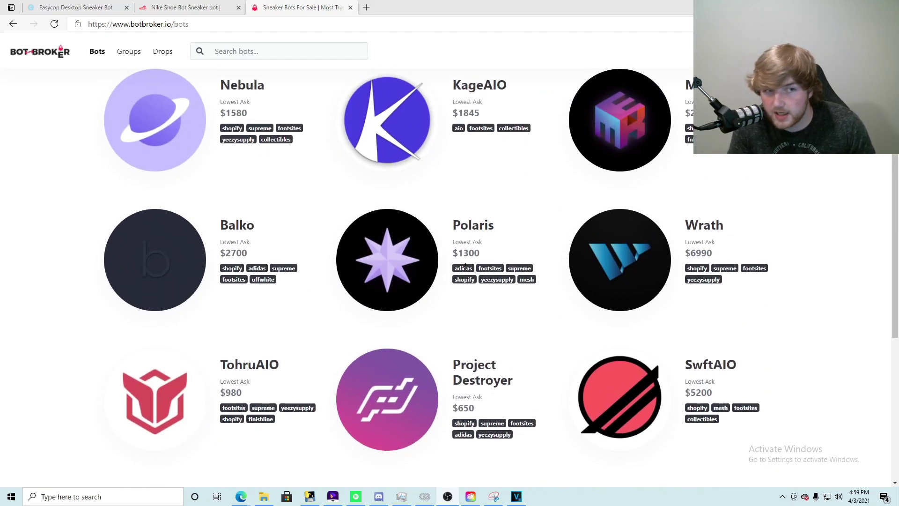
scroll(466, 267, up, 5)
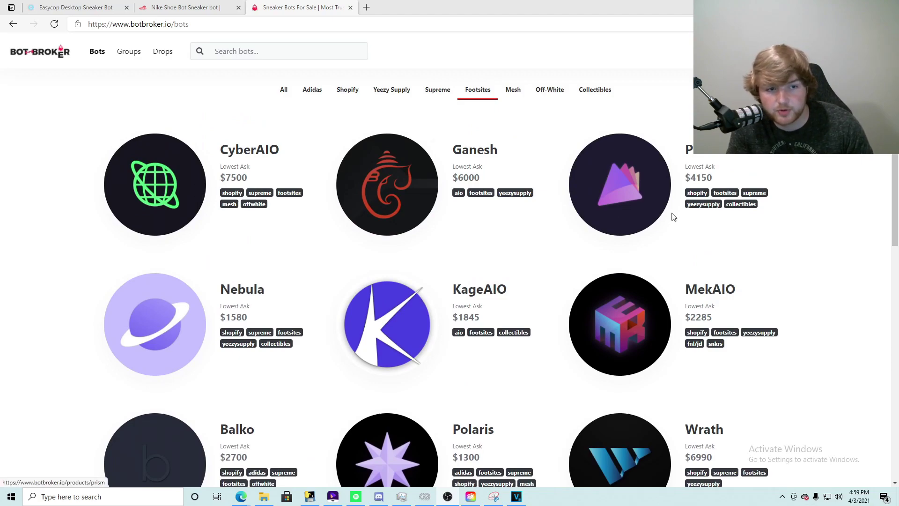
scroll(640, 293, down, 3)
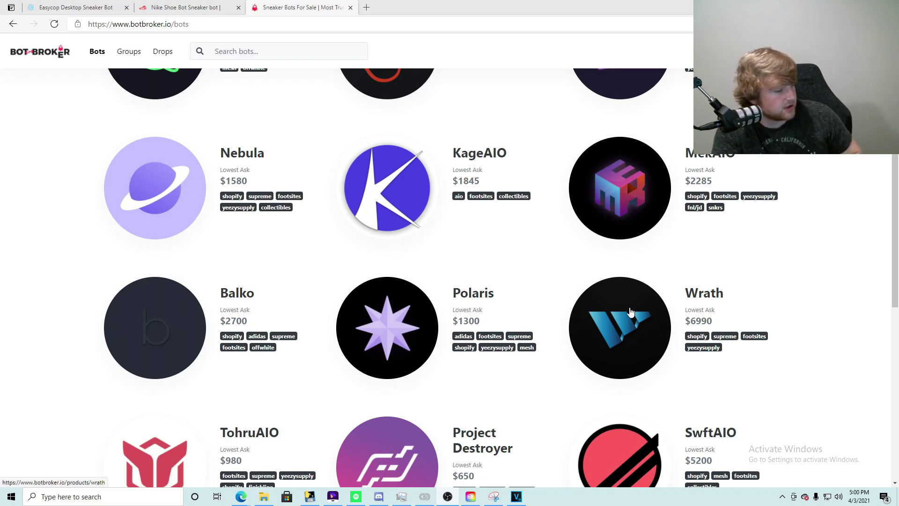
scroll(564, 305, up, 3)
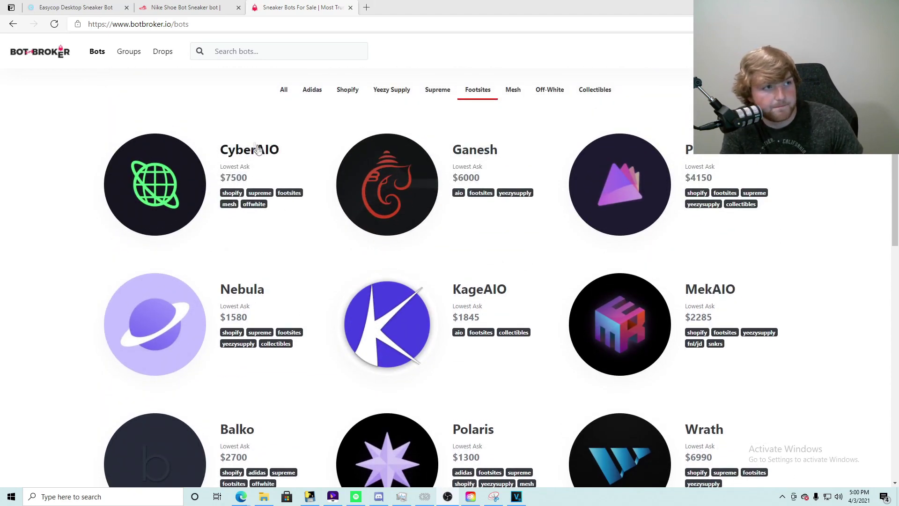
Step: Compare the yearly prices on the Nike Shoe Bot and EasyCop Footsites Bot product pages
click(184, 7)
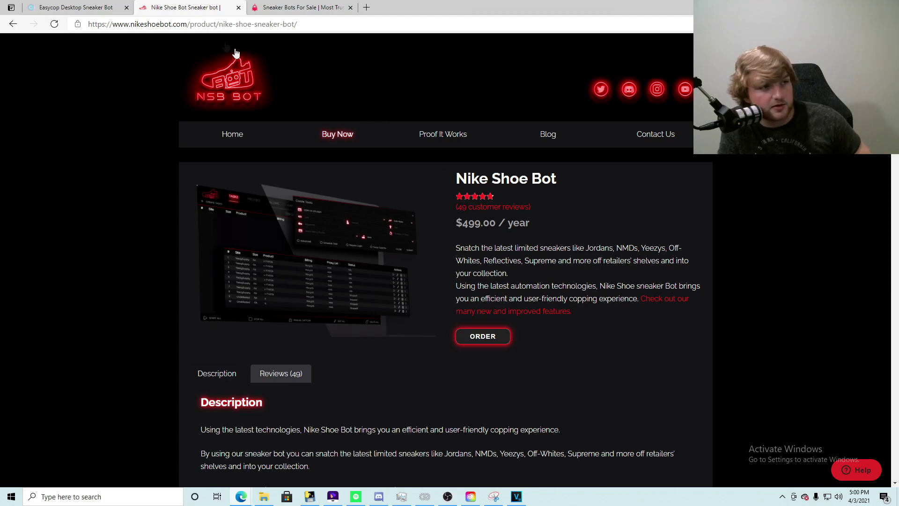
click(60, 9)
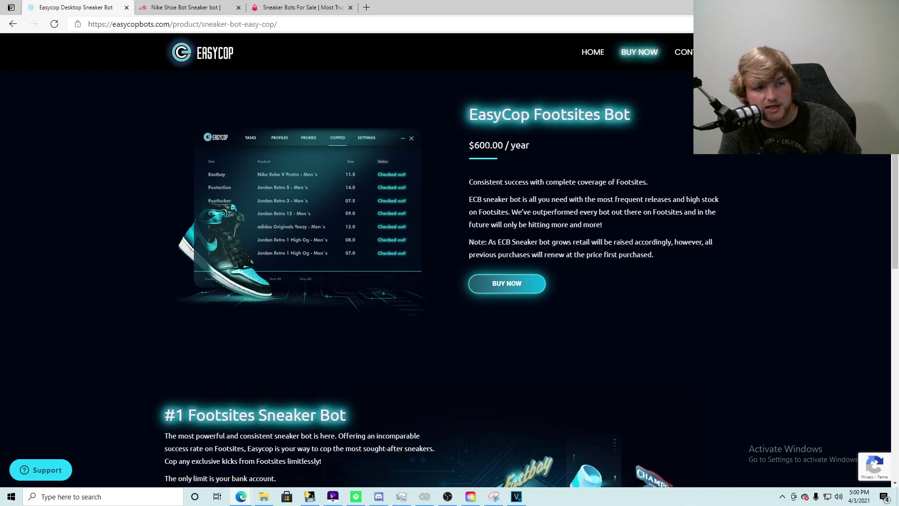
drag(469, 146, 517, 146)
click(547, 168)
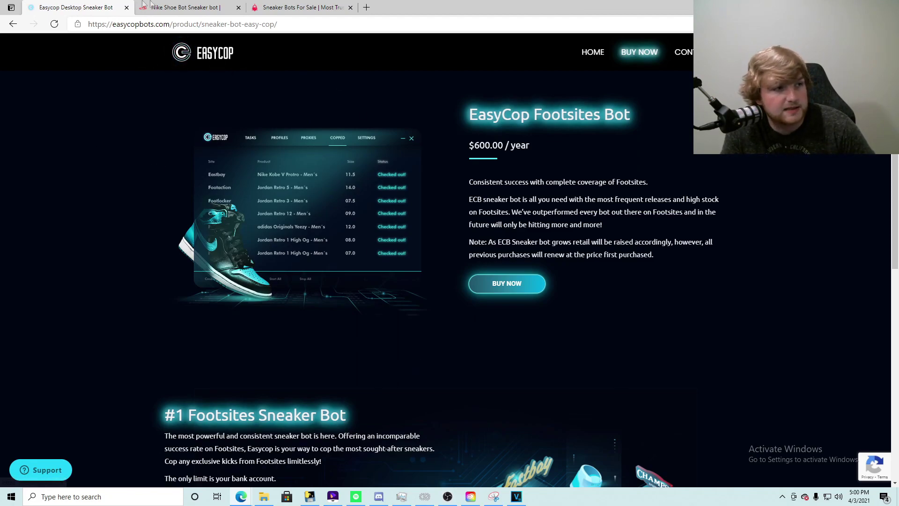
click(178, 7)
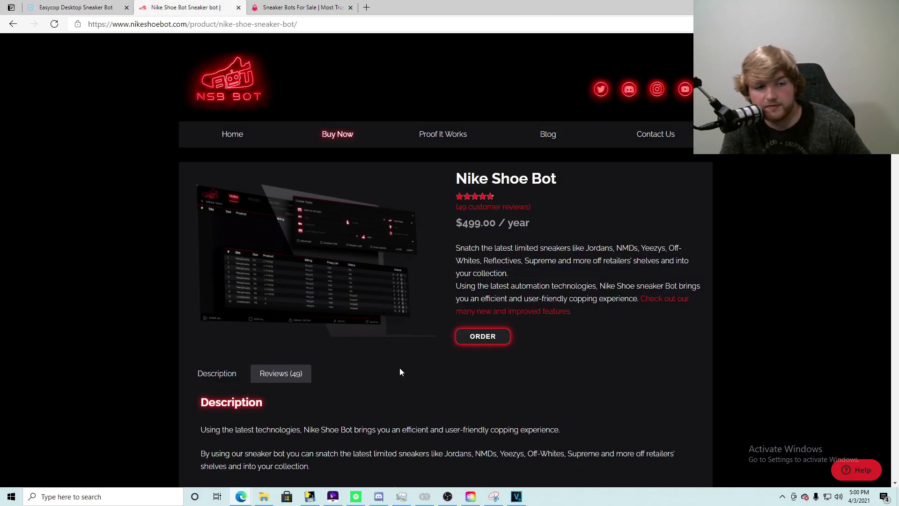
click(375, 490)
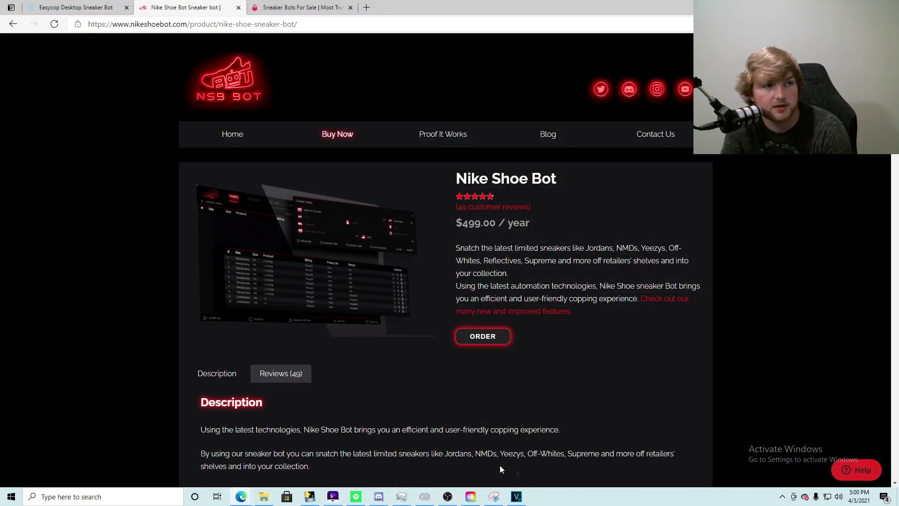
Step: Return to the BotBroker website and look over the sneaker bots for sale again
click(280, 7)
scroll(623, 381, down, 4)
scroll(609, 356, up, 4)
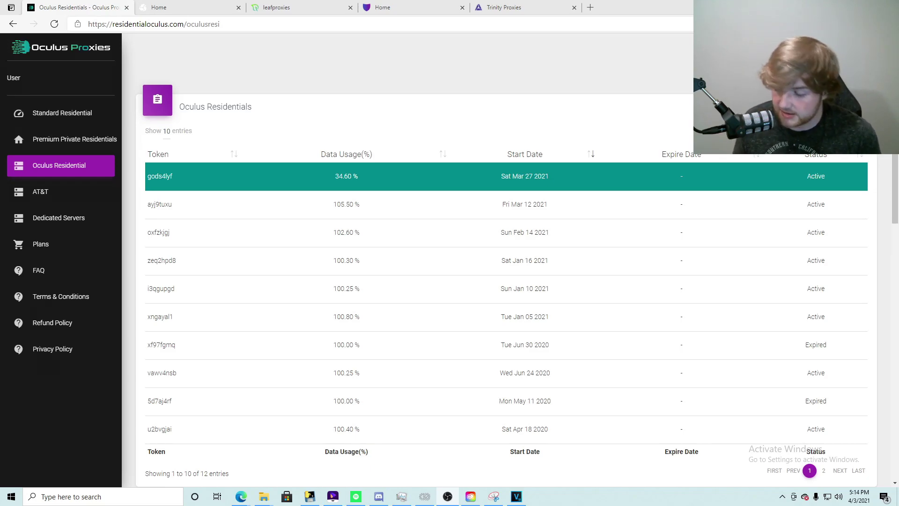
Step: On the Oculus Proxies site, review the residential proxy usage and plan prices, and choose the $100 20 GB Oculus Residentials plan
scroll(679, 349, down, 10)
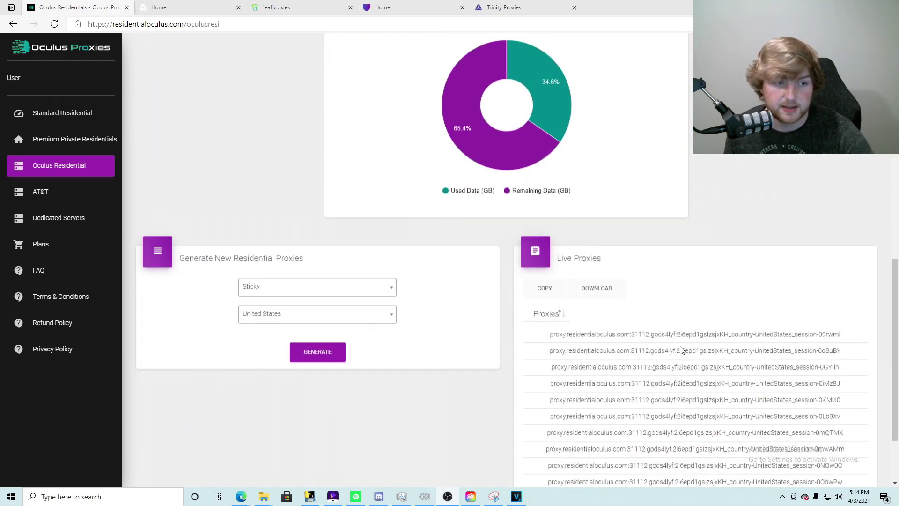
scroll(673, 360, up, 10)
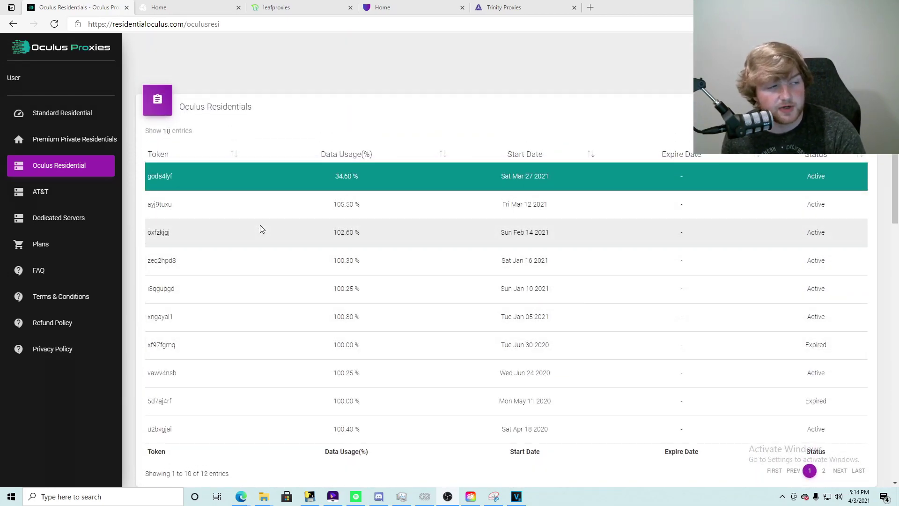
click(44, 249)
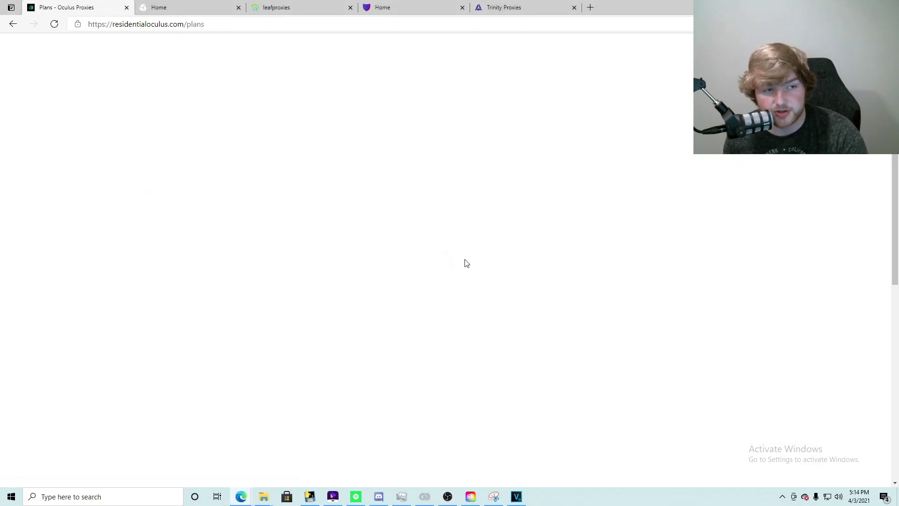
scroll(463, 255, down, 4)
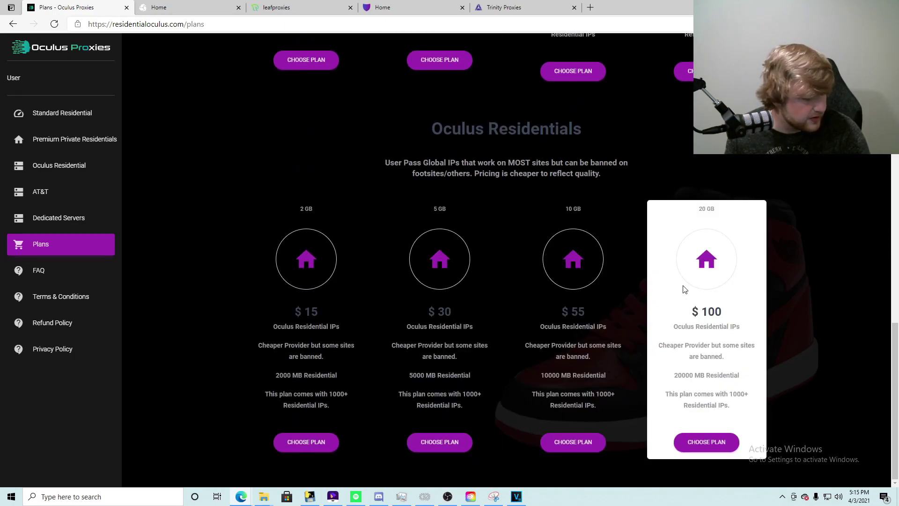
click(707, 442)
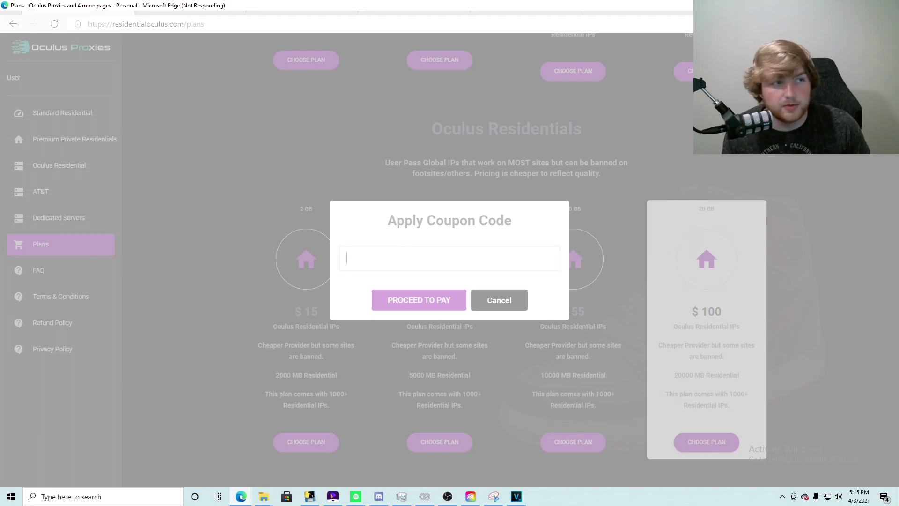
Step: Close the unresponsive Microsoft Edge and reopen it with the proxy provider pages
click(888, 5)
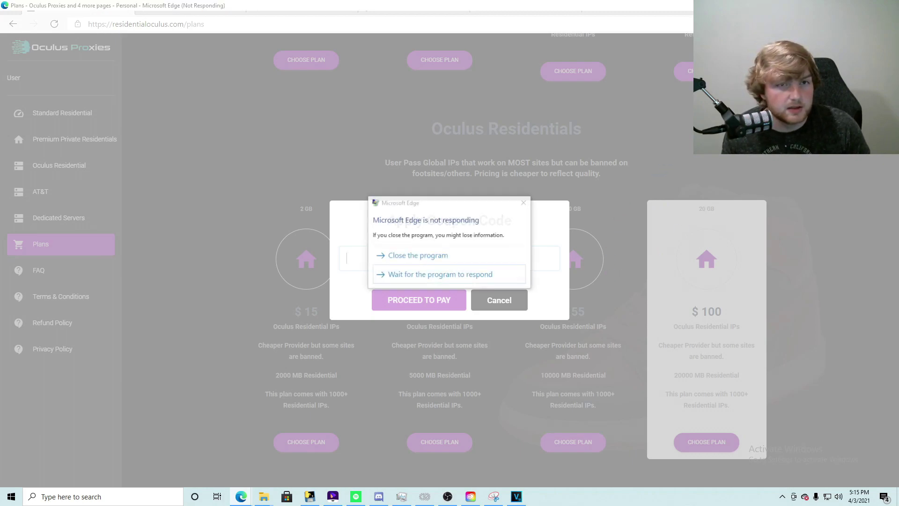
click(418, 257)
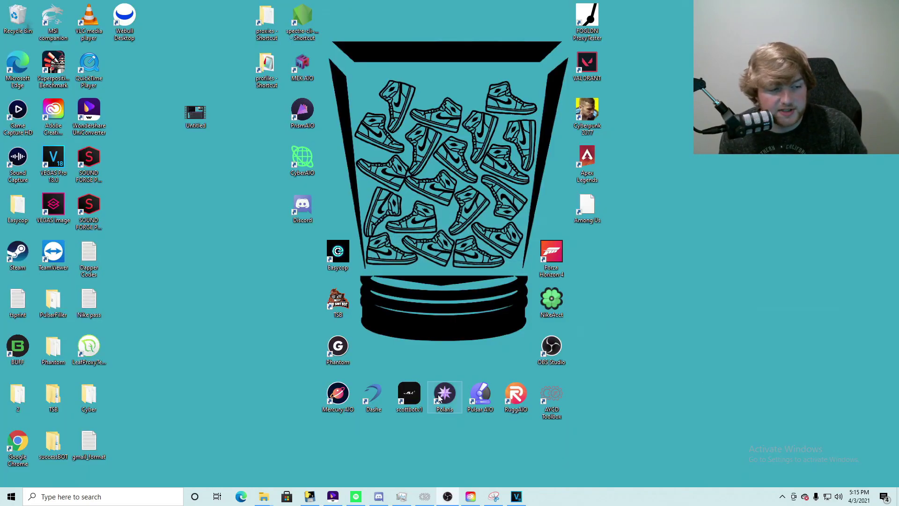
click(248, 498)
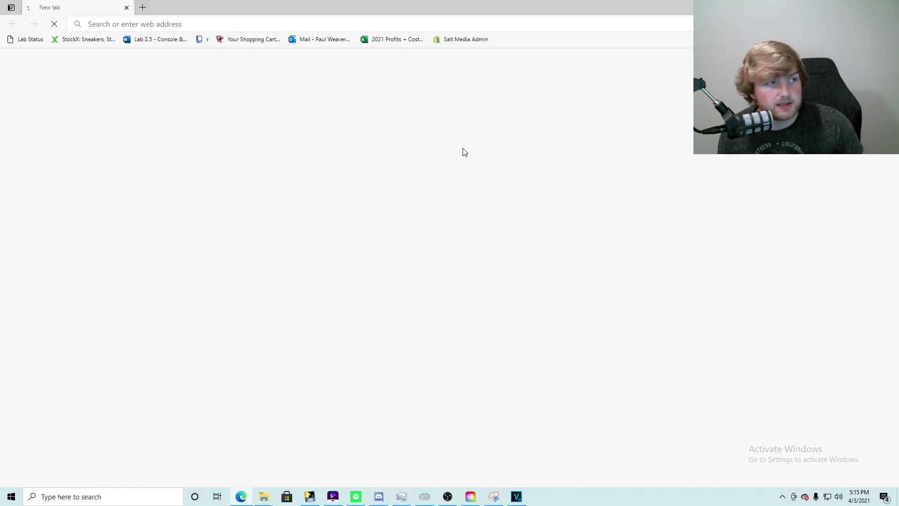
click(143, 22)
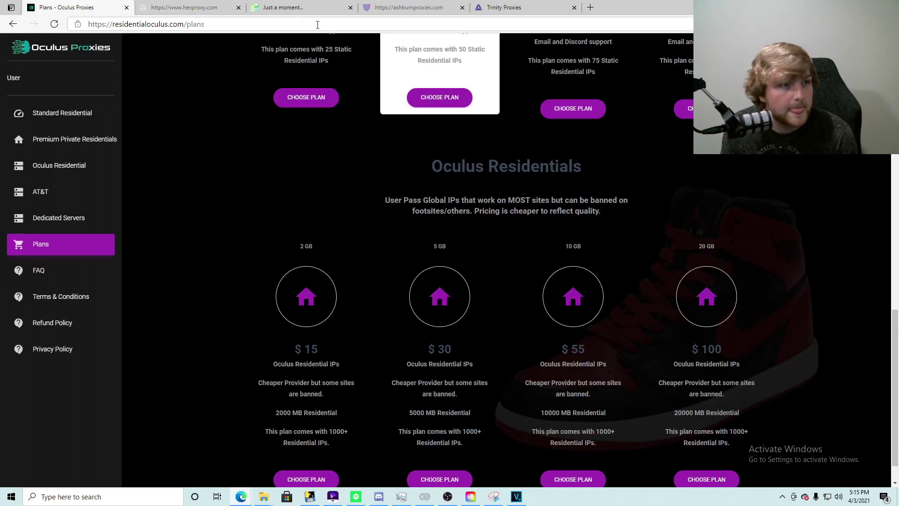
Step: On the Hex Proxies site, check the ISP proxies dashboard, the premium ISP plan prices and the Mobile ISP 2.0 proxy quantity options
click(172, 6)
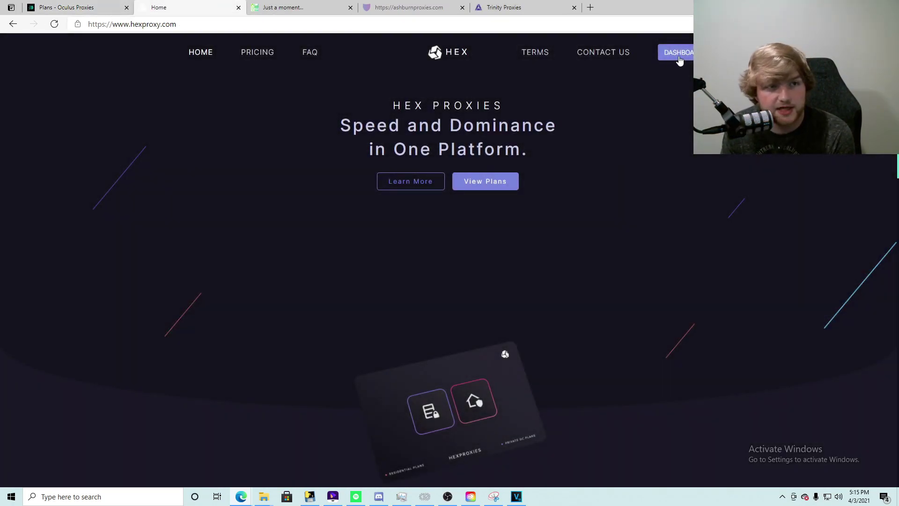
click(679, 53)
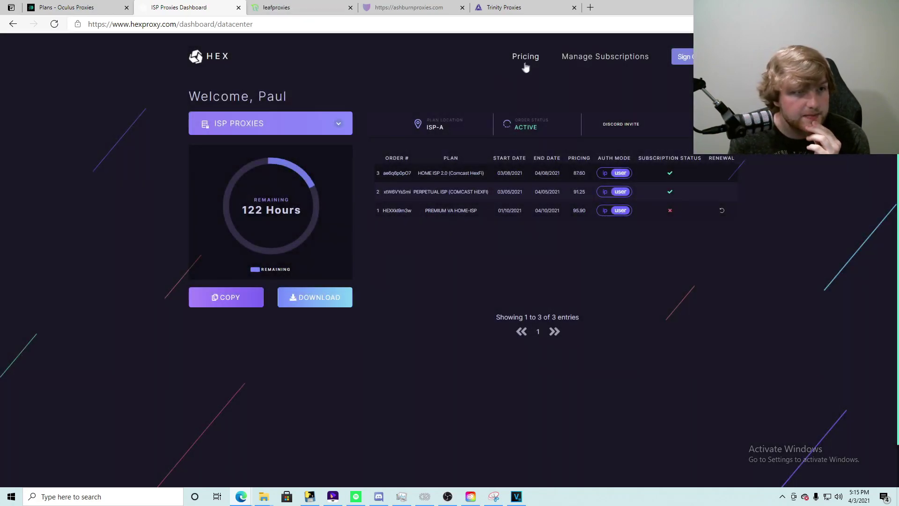
click(525, 66)
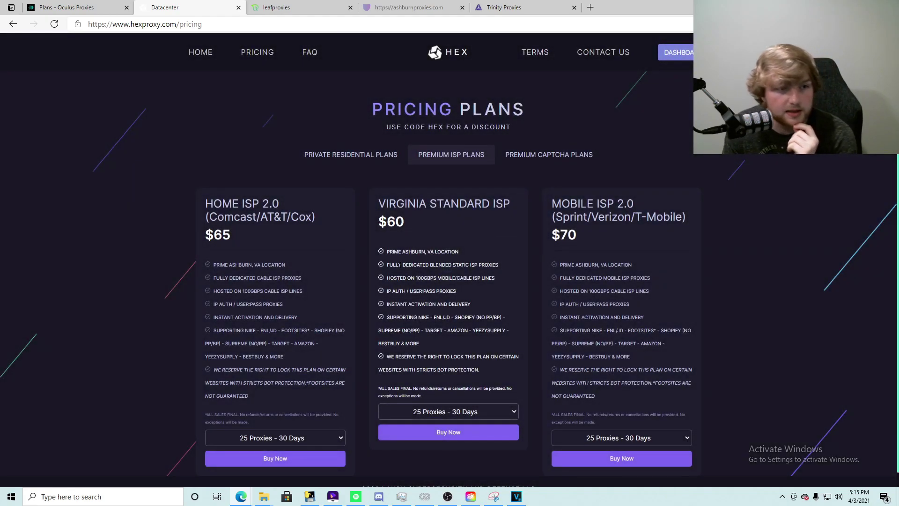
scroll(656, 342, down, 1)
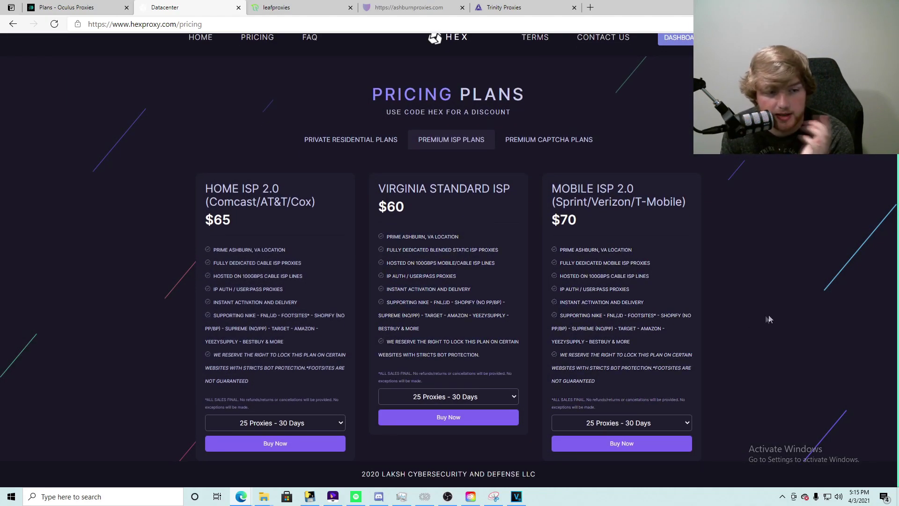
scroll(771, 318, up, 1)
scroll(771, 318, down, 1)
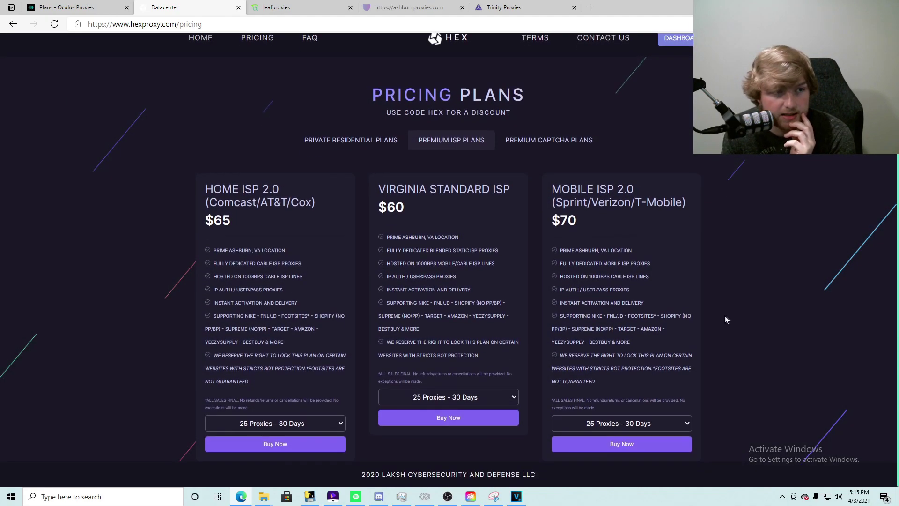
click(631, 424)
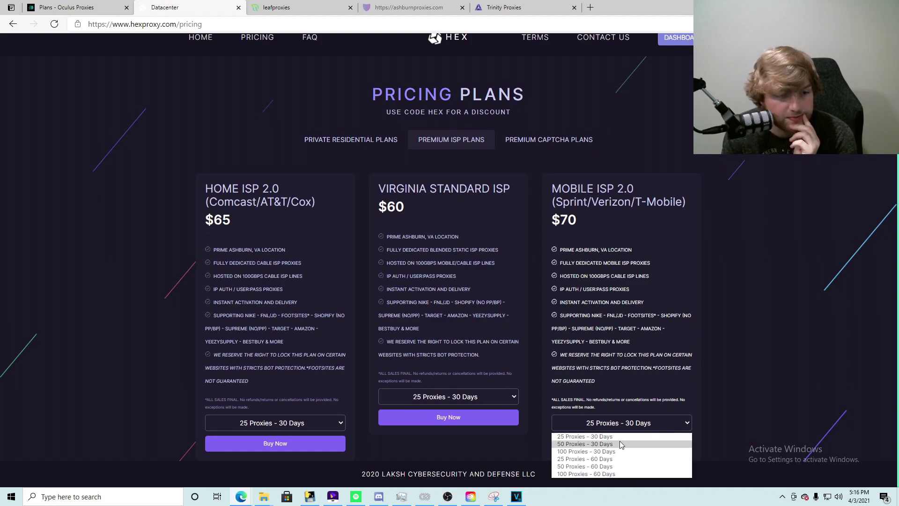
click(620, 441)
Step: Look over the Leaf Proxies, Ashburn Proxies and Trinity Proxies sites, including Ashburn's list of proxy products
click(267, 7)
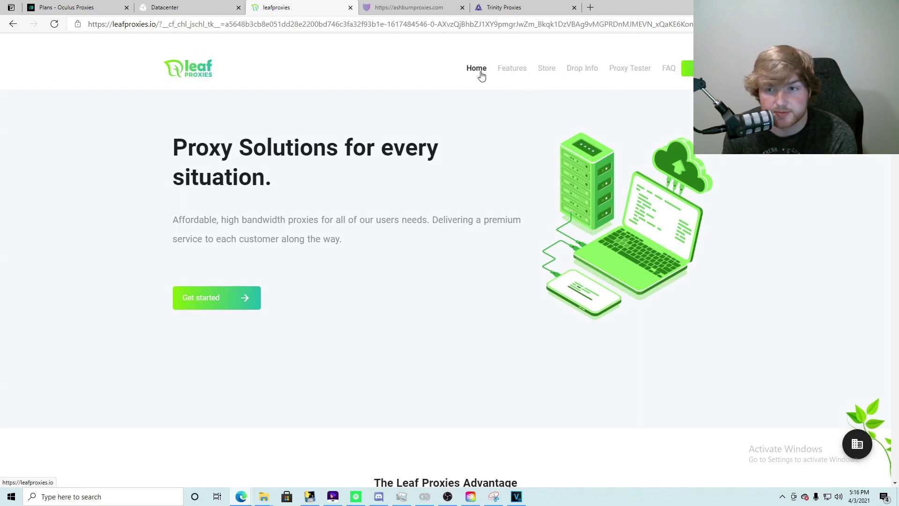
click(409, 8)
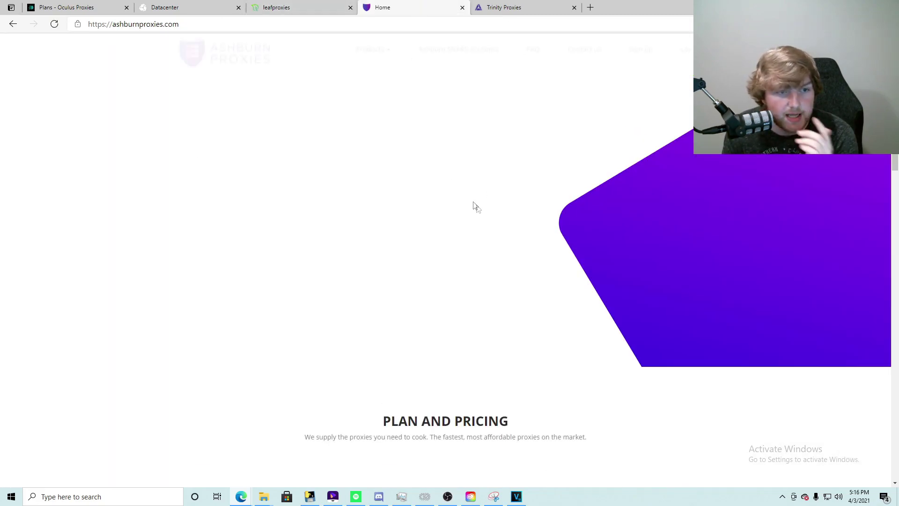
mouse_move(373, 57)
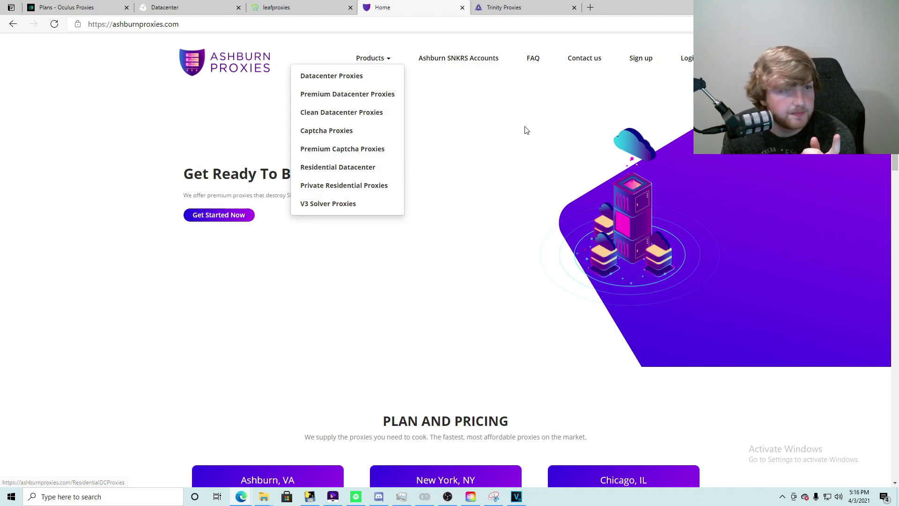
click(518, 7)
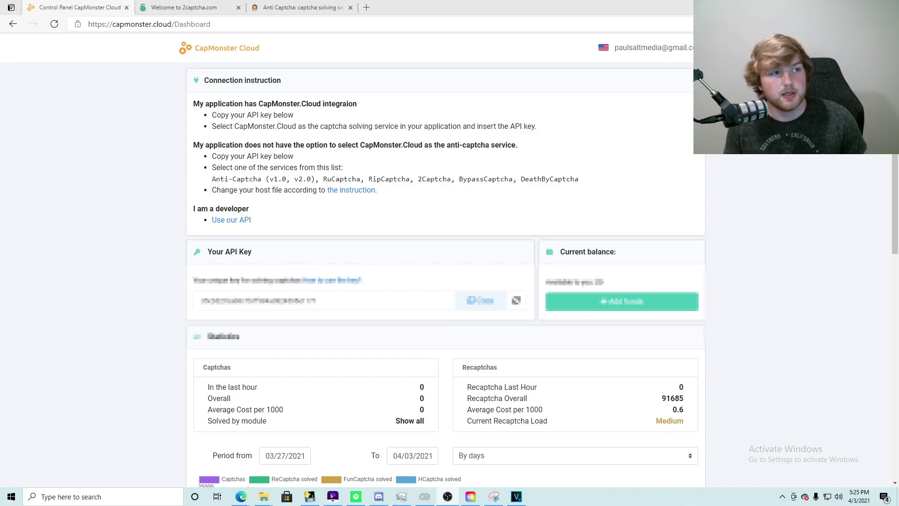
Step: Compare the captcha solving services on the 2captcha, Anti Captcha and CapMonster Cloud pages
click(178, 8)
click(300, 7)
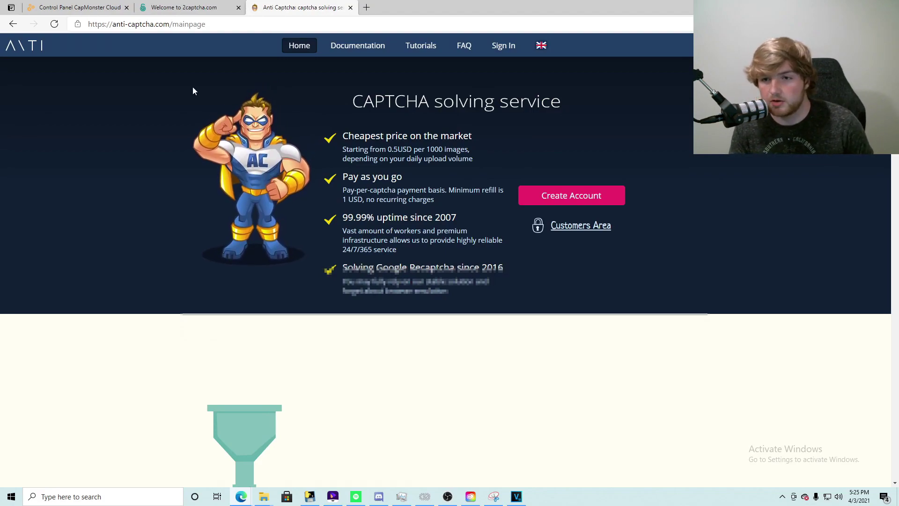
click(112, 6)
click(142, 4)
click(80, 7)
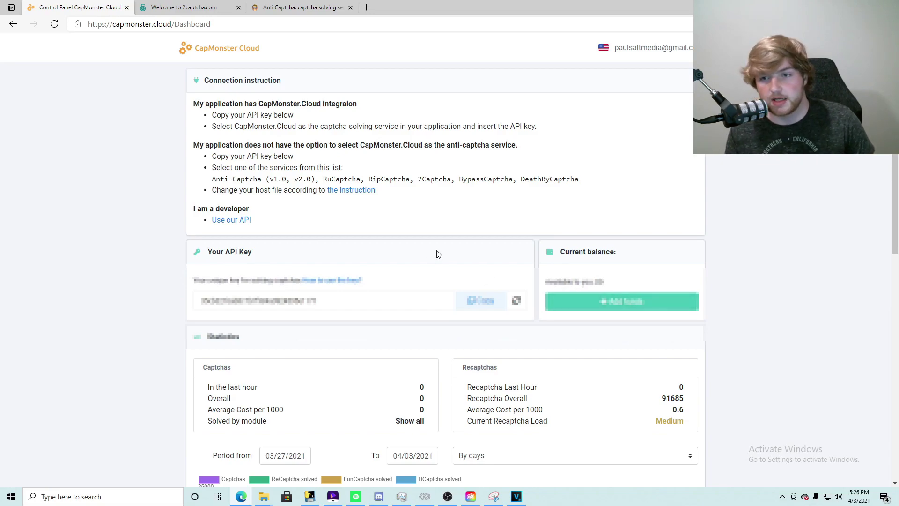
click(169, 7)
click(103, 7)
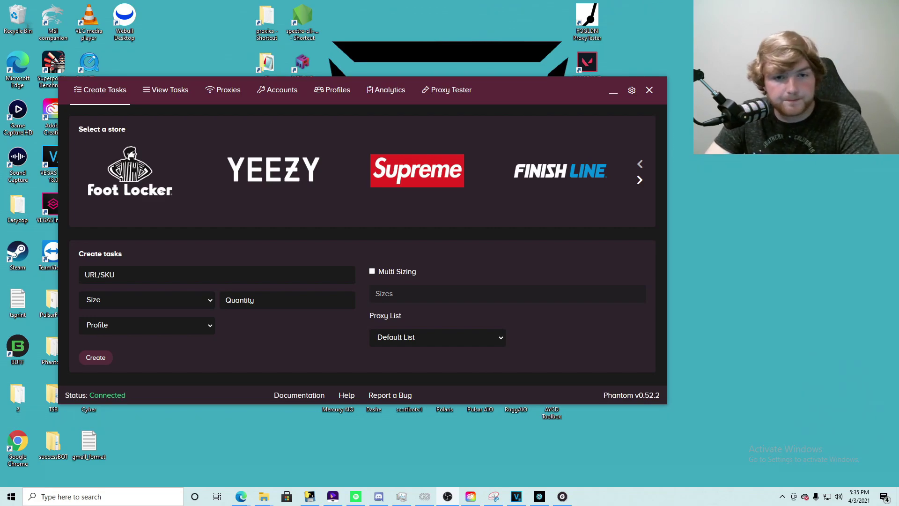
Step: Select Foot Locker as the store for new tasks in the Phantom bot
drag(571, 95, 625, 90)
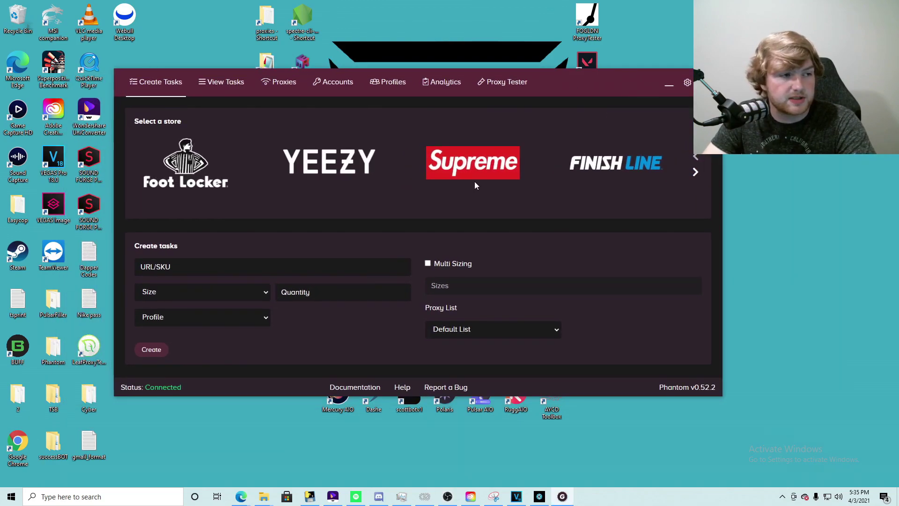
click(172, 174)
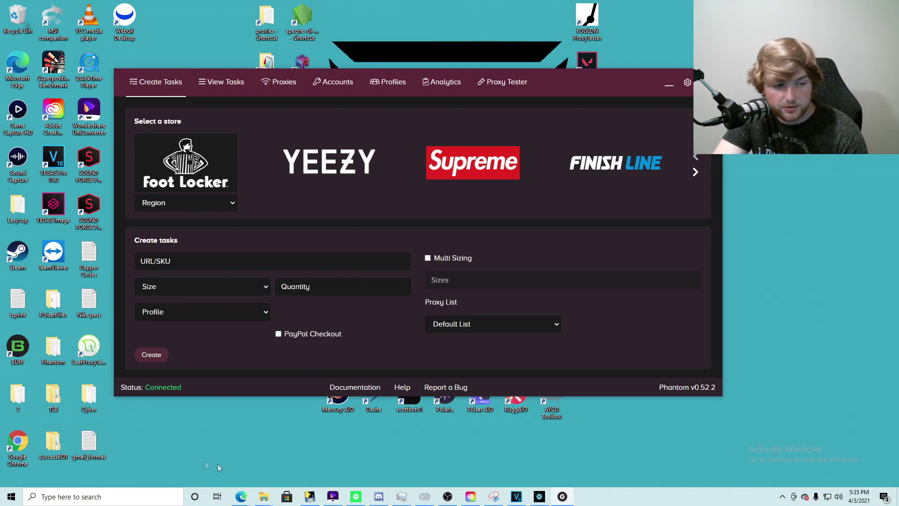
Step: Open the Foot Locker page for product 8558100 in a new Microsoft Edge tab
mouse_move(241, 497)
click(265, 452)
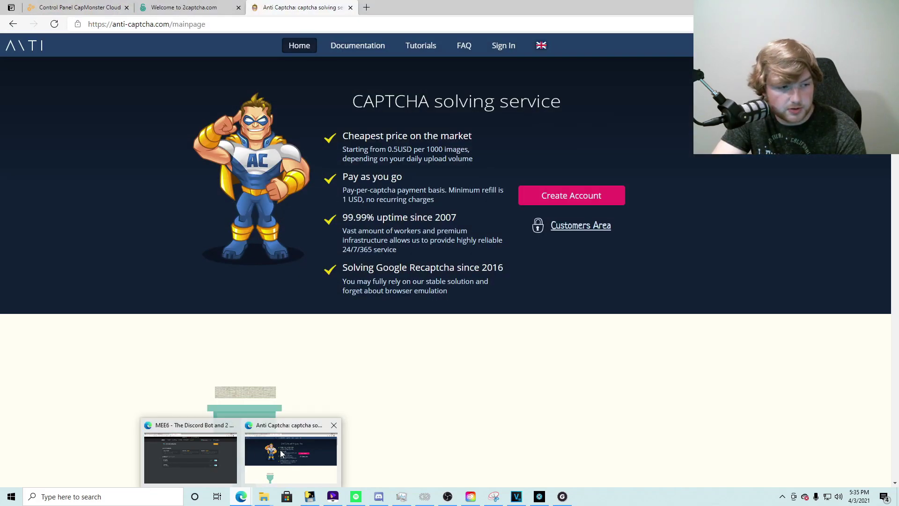
click(370, 12)
text(footlo)
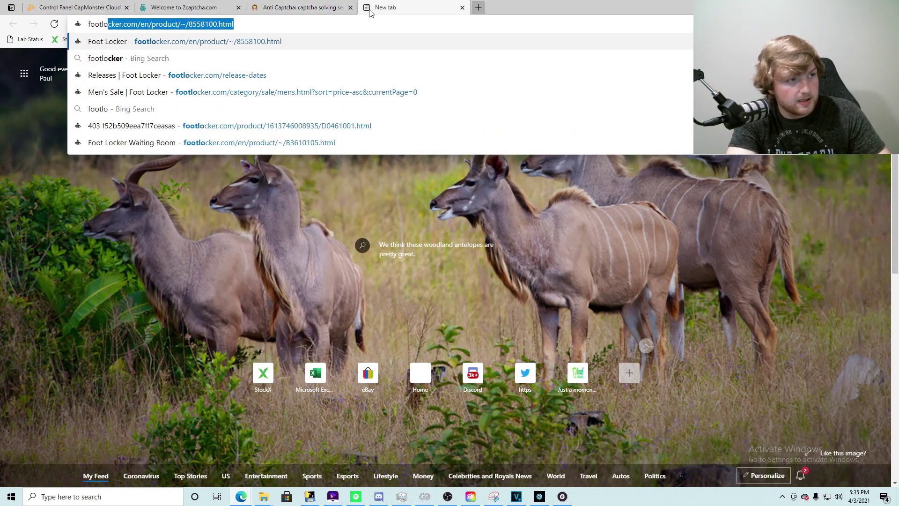
key(Return)
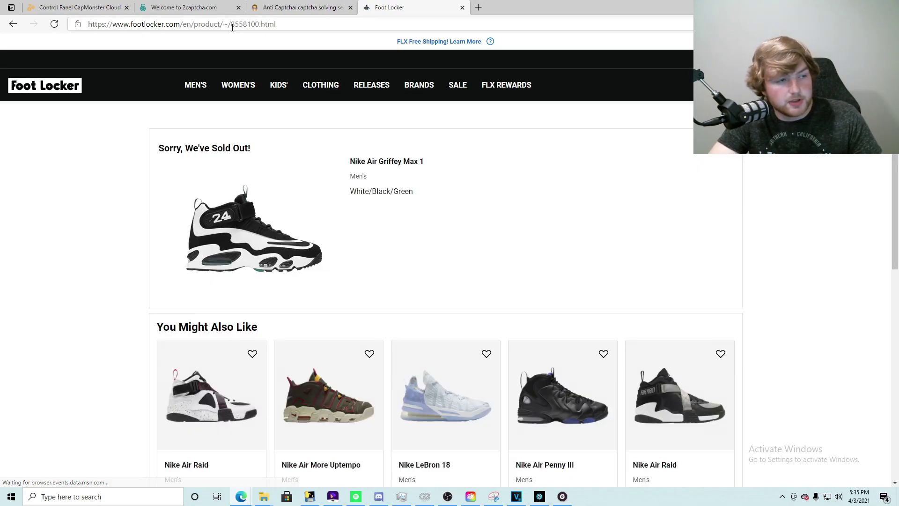
Step: Copy the SKU 8558100 from the product page's address and paste it into Phantom's URL/SKU field
drag(230, 27, 252, 29)
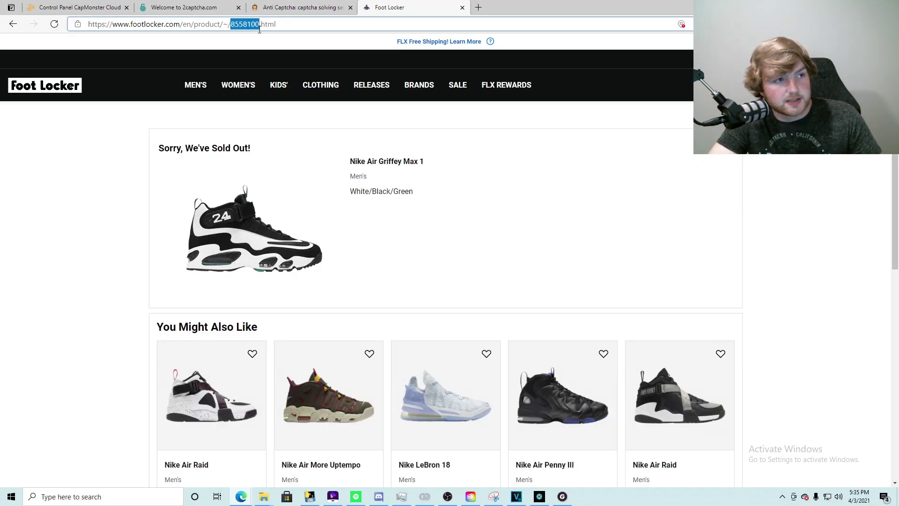
double_click(244, 27)
right_click(244, 27)
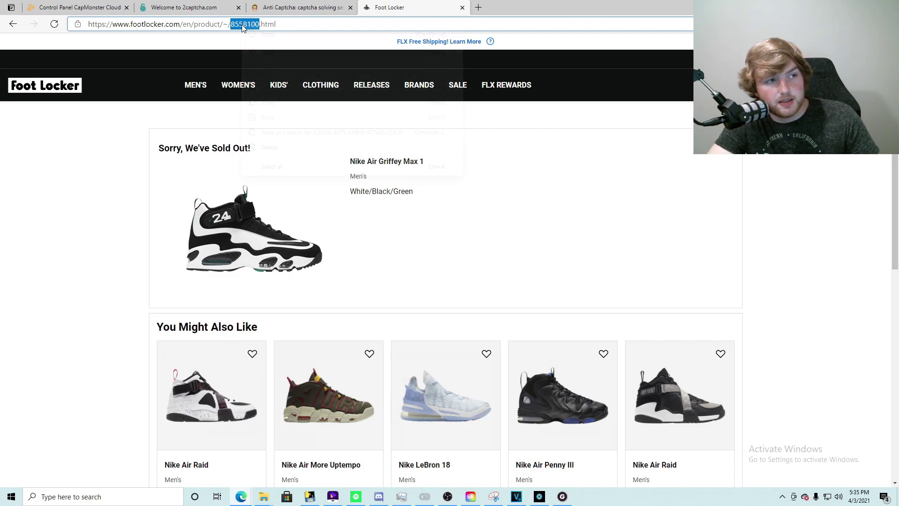
click(284, 108)
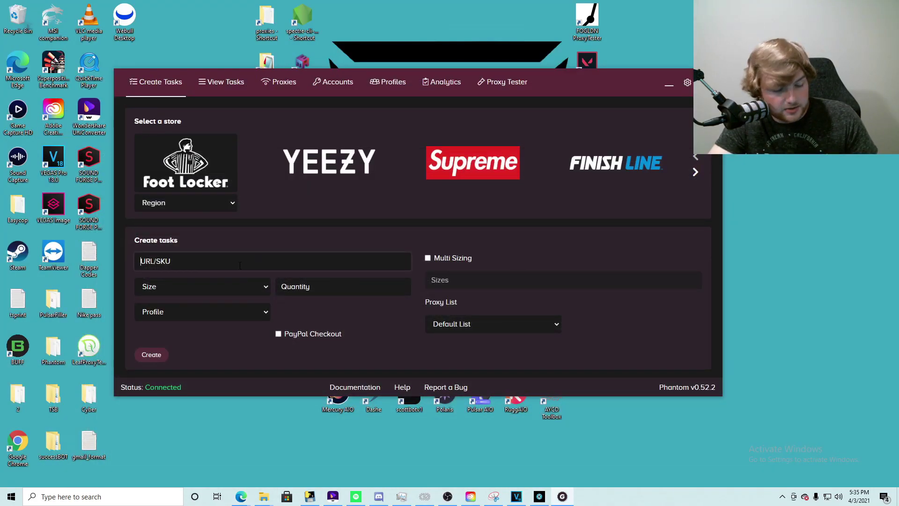
key(ctrl+v)
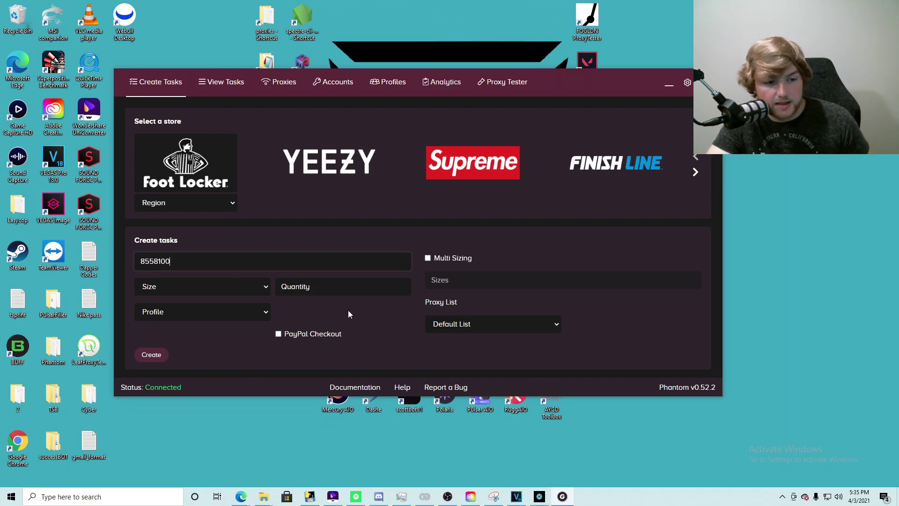
Step: Switch to Discord, open the 4-3-jordan-12-low-easter channel of the Salt Media Inc server, and locate the Footsite release links
click(379, 496)
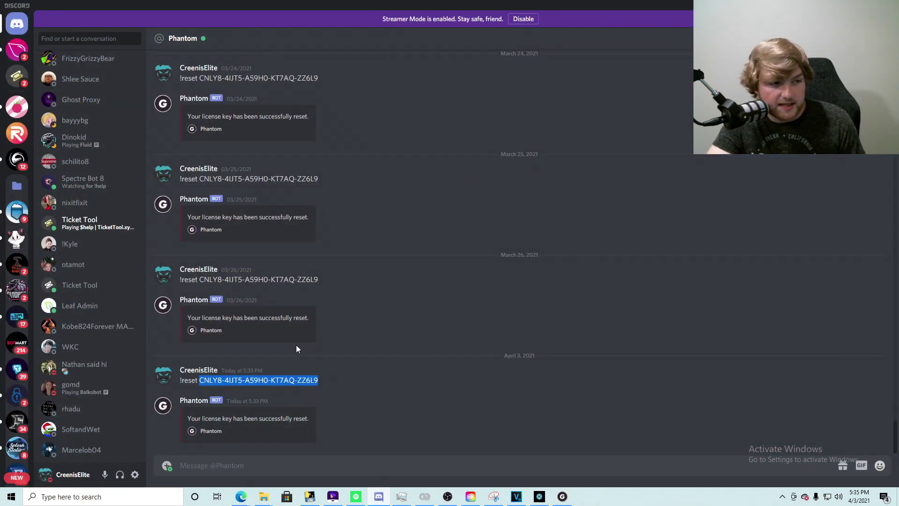
scroll(29, 363, down, 5)
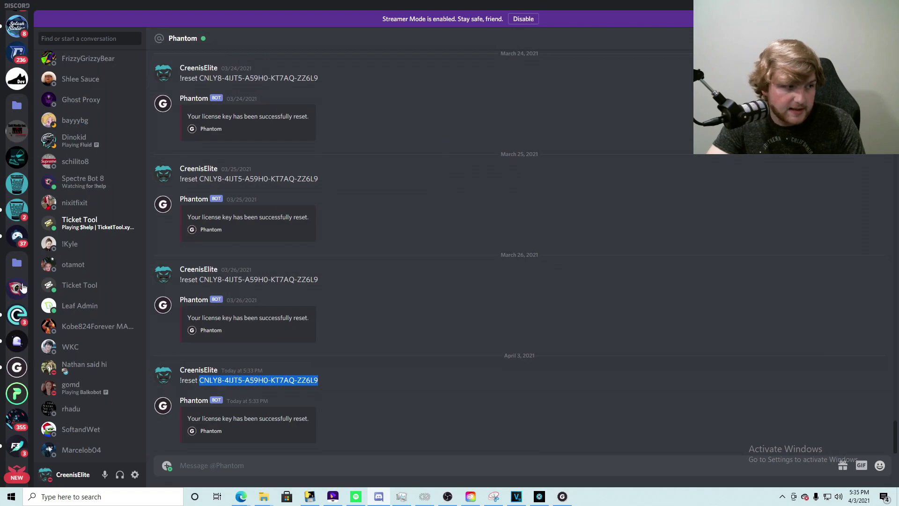
click(17, 212)
scroll(73, 354, down, 10)
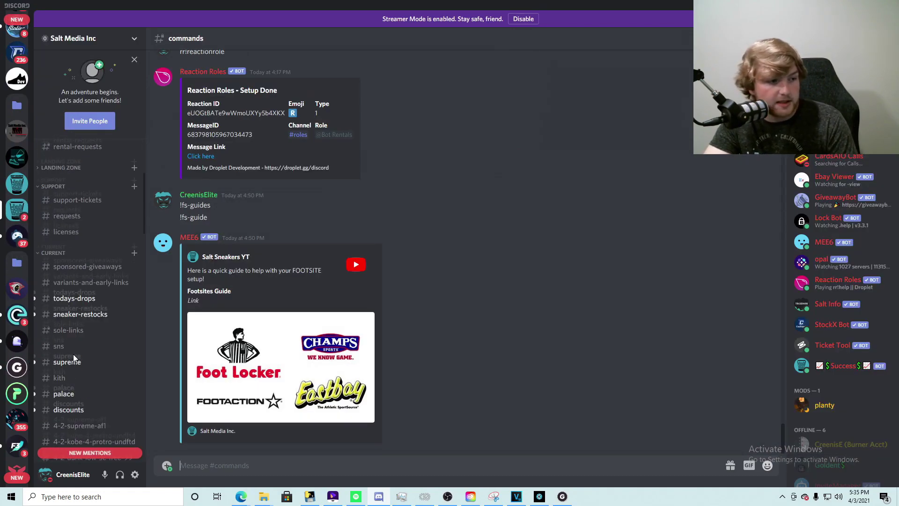
click(87, 317)
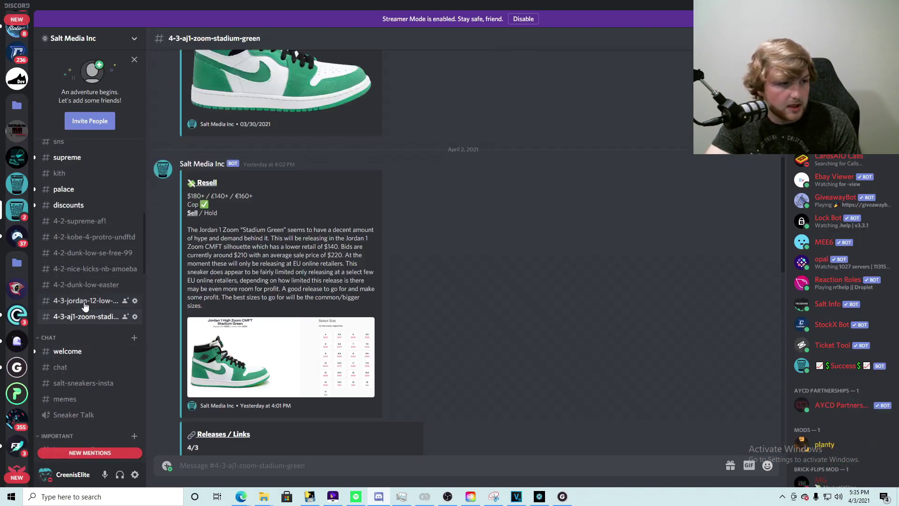
scroll(164, 328, down, 12)
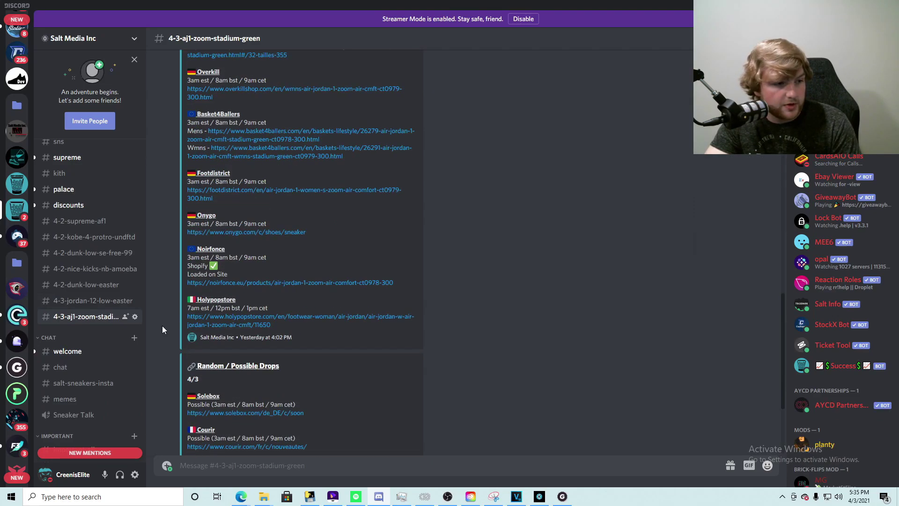
click(75, 300)
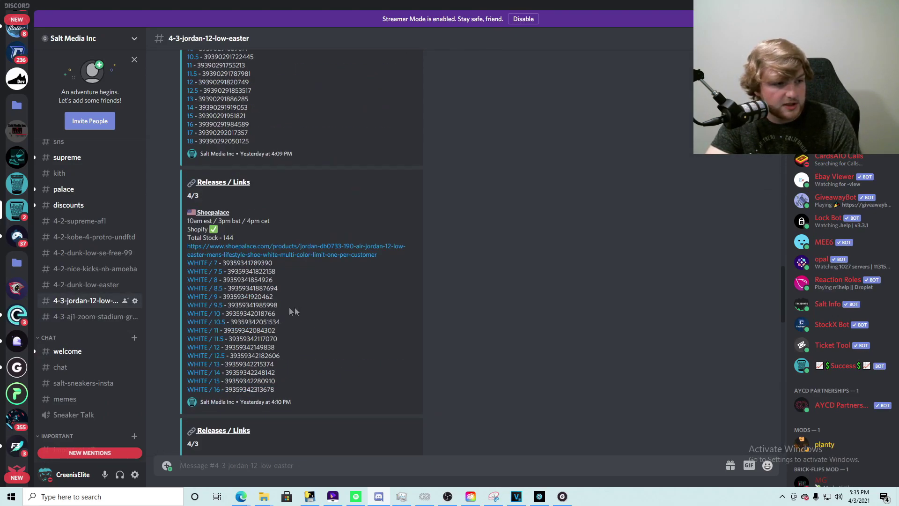
scroll(300, 316, up, 3)
scroll(300, 316, up, 15)
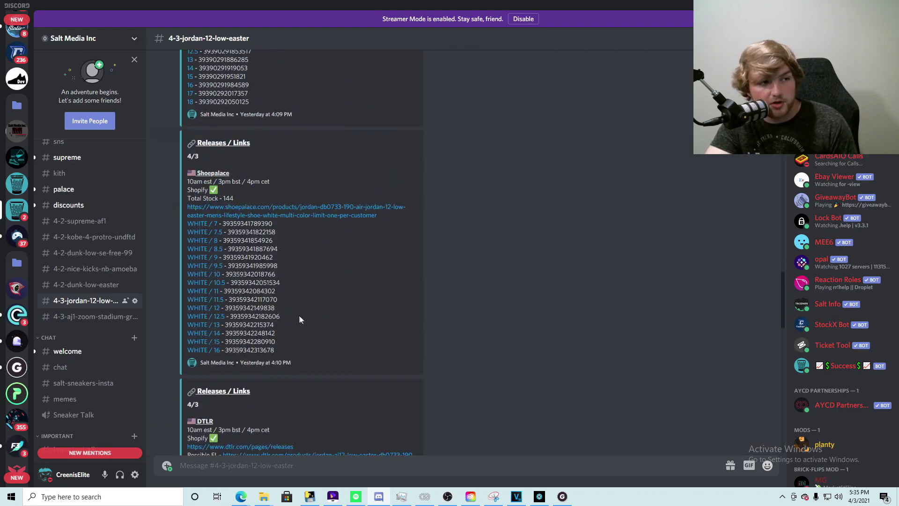
scroll(257, 324, up, 5)
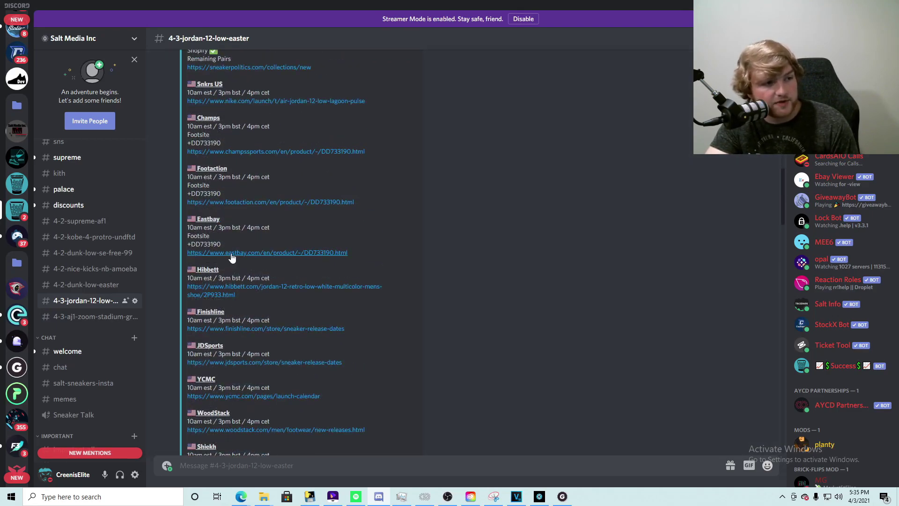
Step: Copy the SKU DD733190 from the Eastbay entry
drag(191, 290, 221, 292)
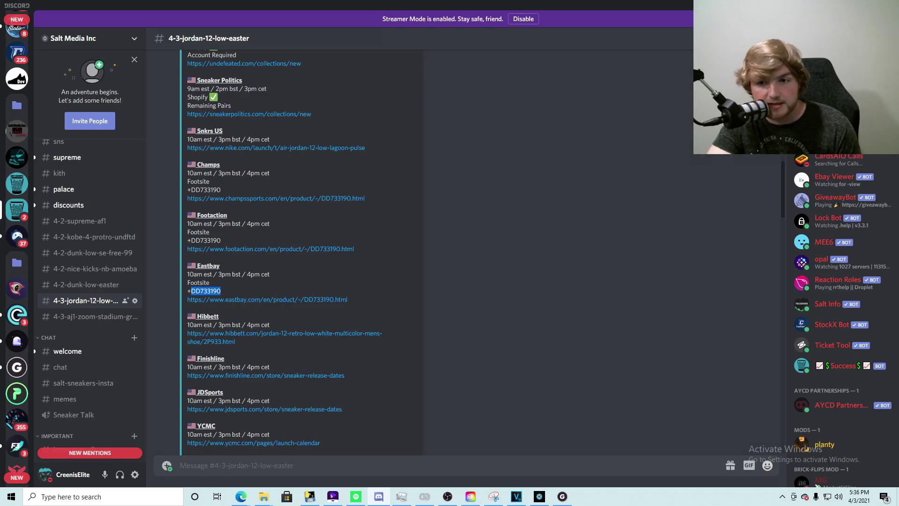
right_click(206, 290)
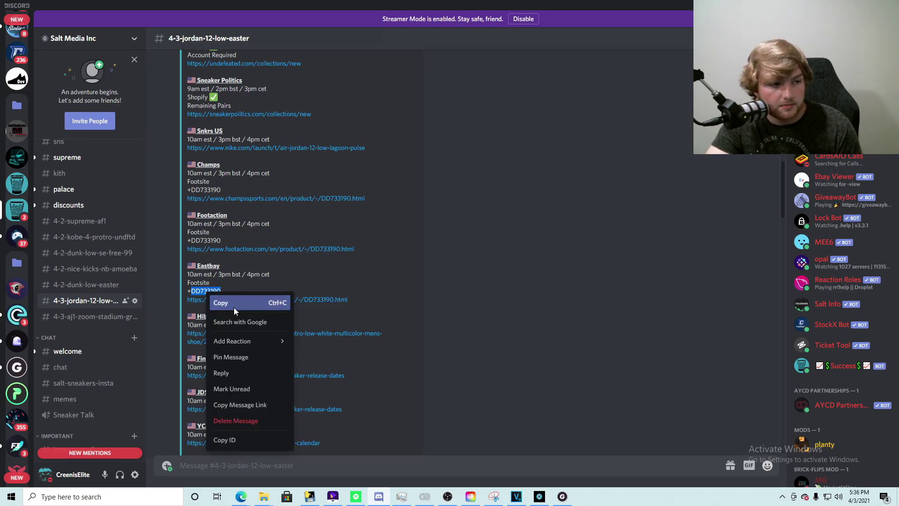
click(220, 301)
Step: Copy the Eastbay product link for DD733190 and replace the SKU in Phantom's URL/SKU field with it
right_click(328, 302)
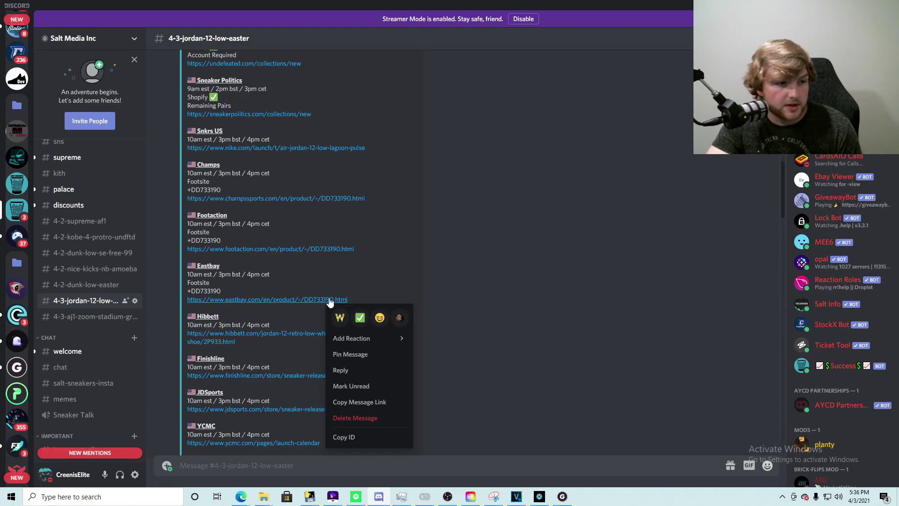
click(363, 435)
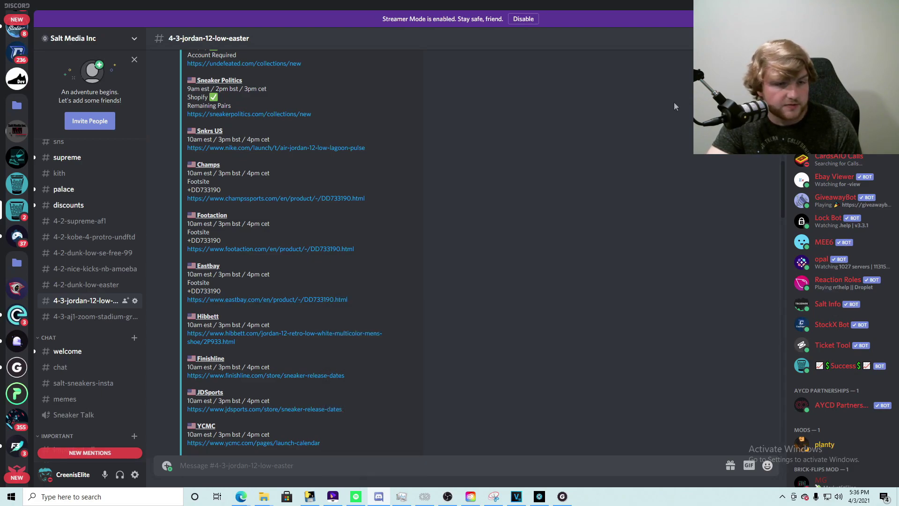
click(866, 5)
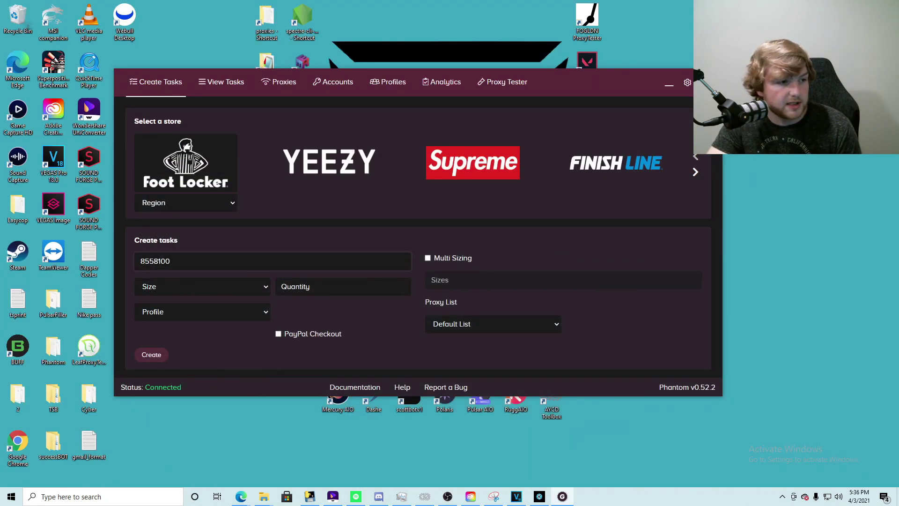
key(ctrl+a)
key(ctrl+v)
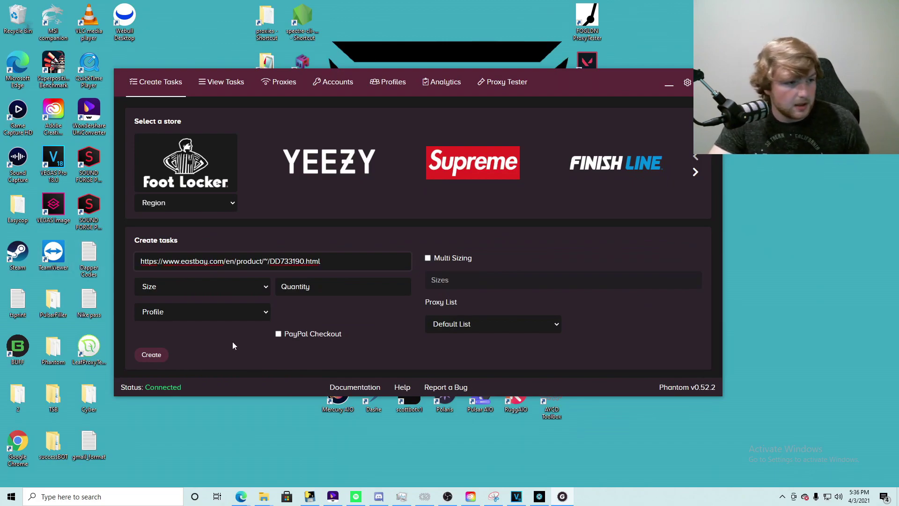
Step: Set the task size to Random and choose the saved profile ending in "Sapphire 2"
click(230, 289)
click(226, 310)
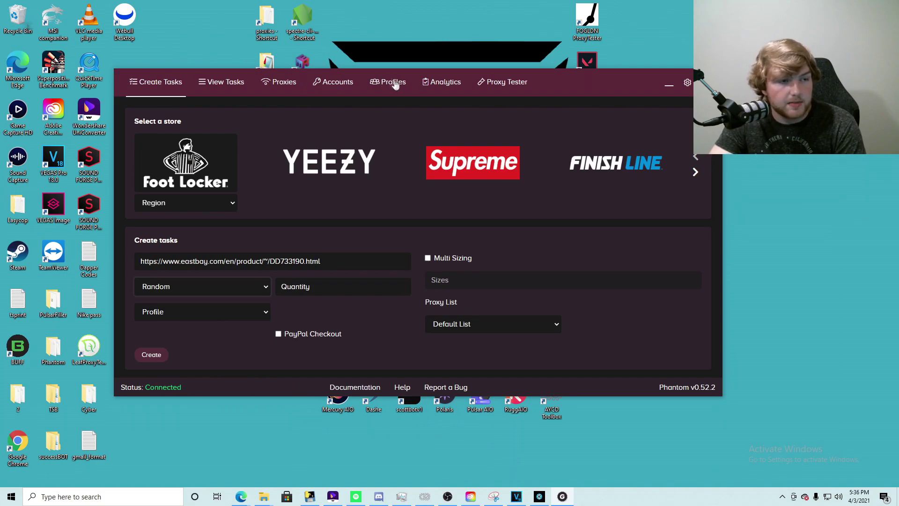
click(187, 308)
click(196, 355)
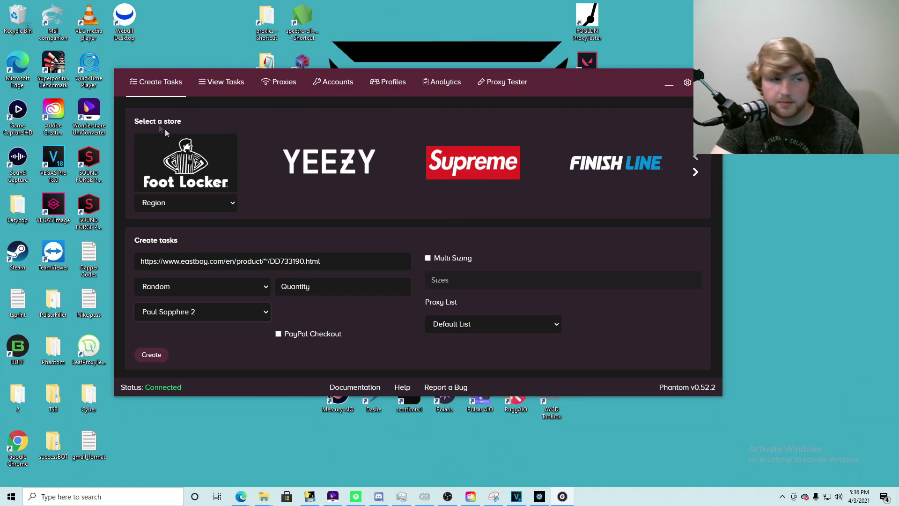
Step: Try filling in a new proxy list named HEx with the placeholder entry sdf, and clear both fields
click(281, 83)
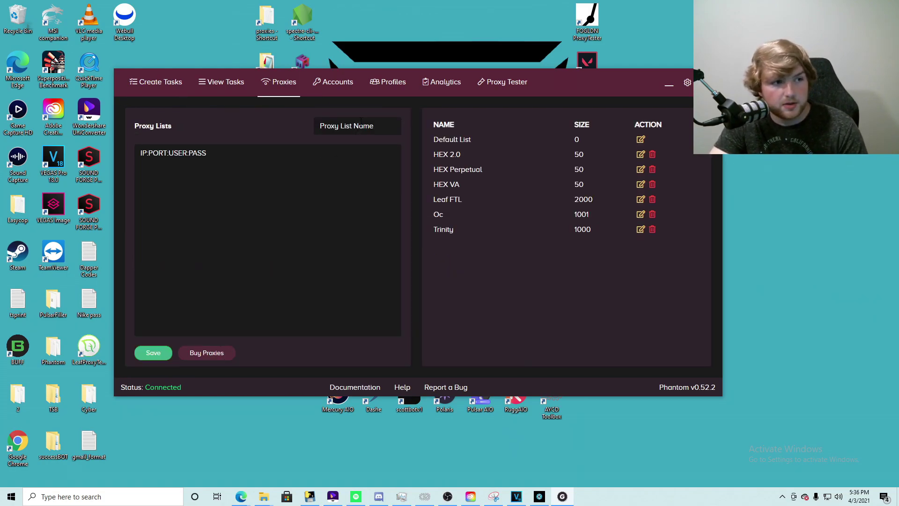
text(HEx)
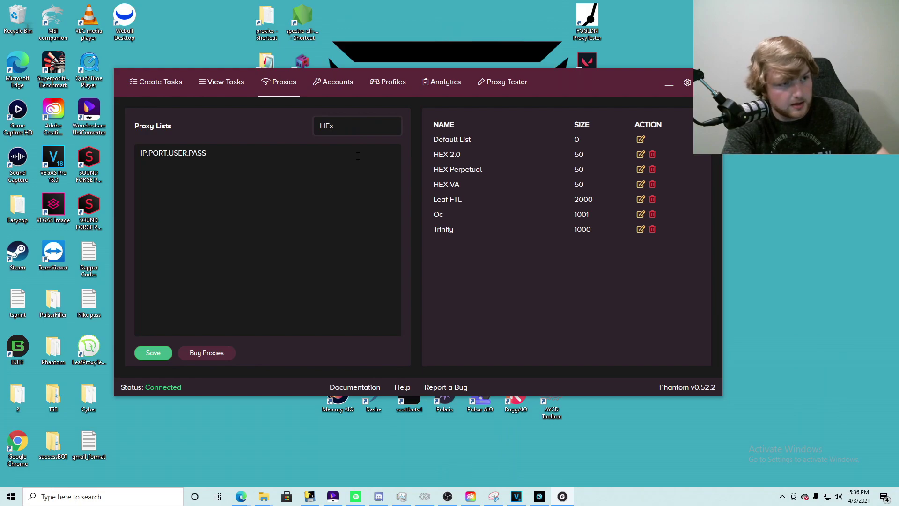
click(328, 205)
text(sdf)
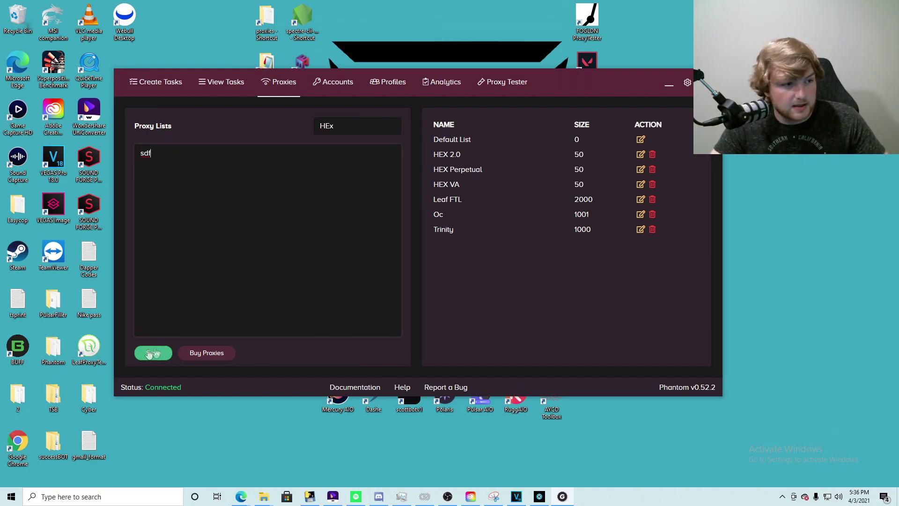
drag(349, 126, 271, 134)
key(BackSpace)
drag(187, 157, 59, 164)
key(BackSpace)
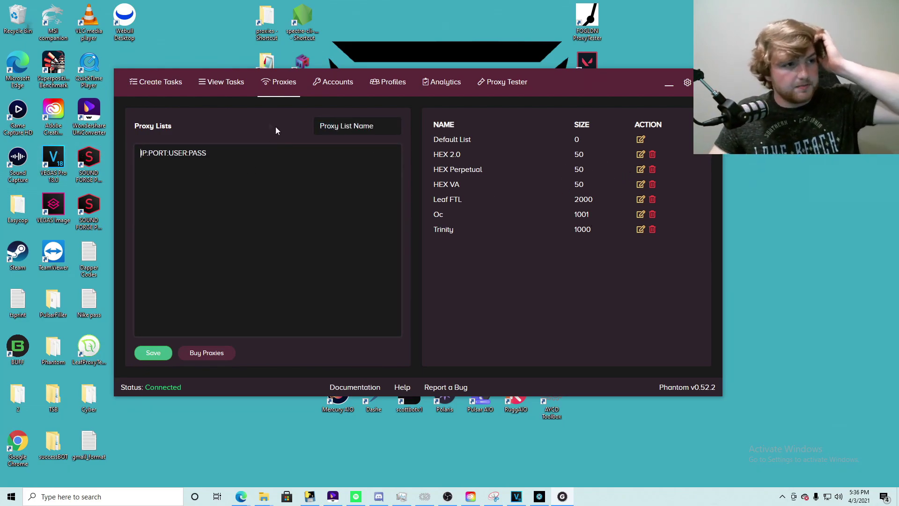
Step: Delete all existing tasks from Phantom's task list
click(233, 81)
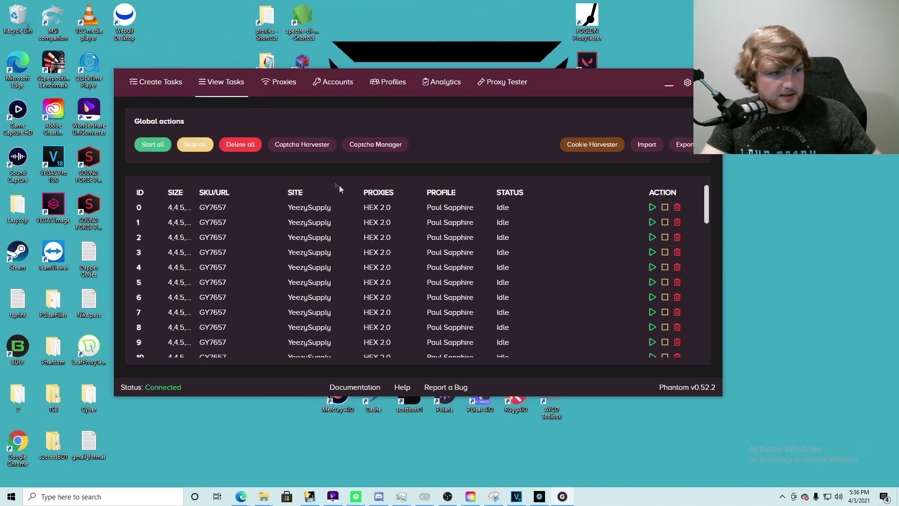
click(167, 82)
click(209, 85)
click(235, 147)
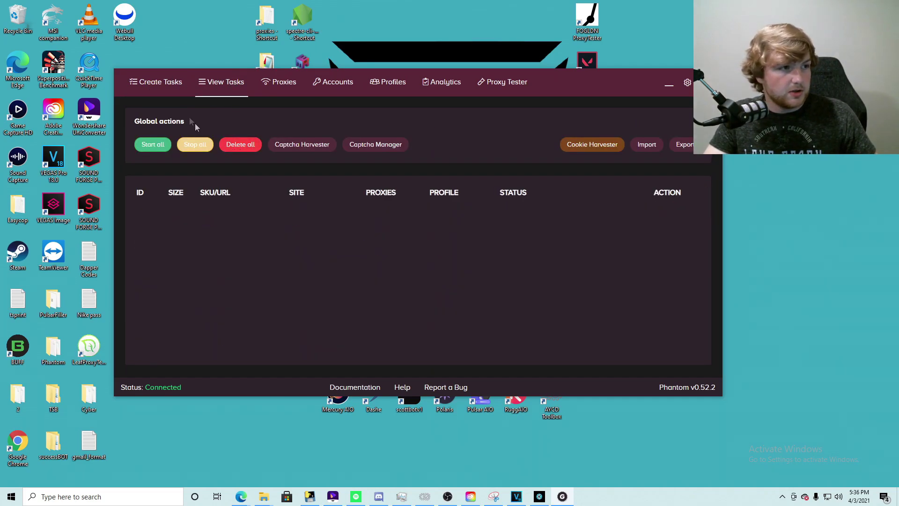
Step: Choose Oc as the proxy list for the new tasks
click(170, 85)
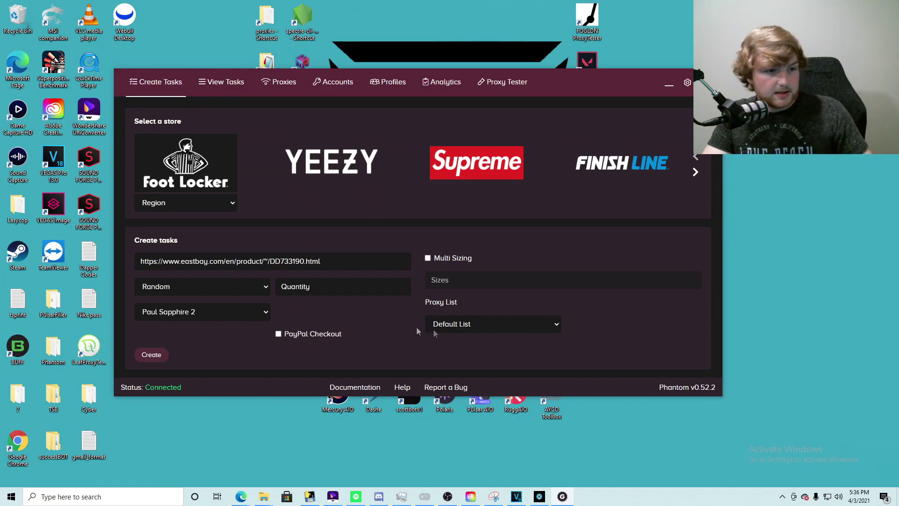
click(455, 332)
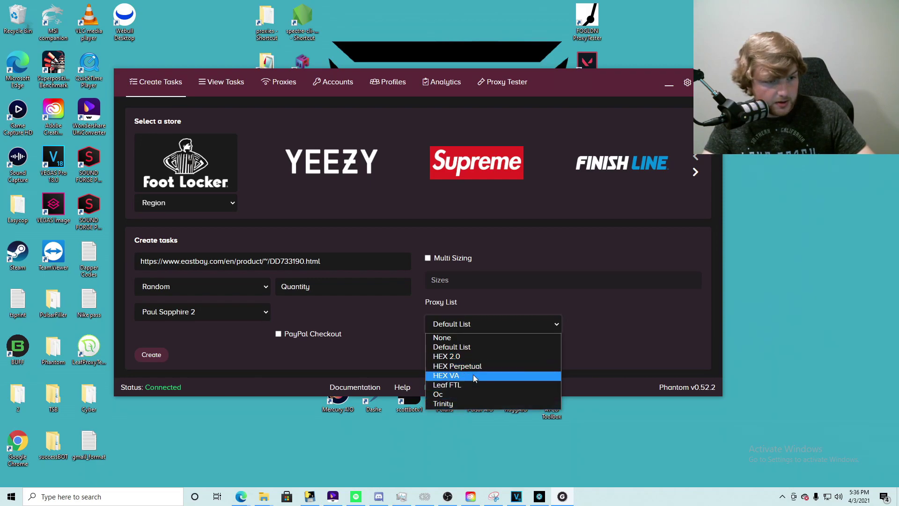
click(482, 395)
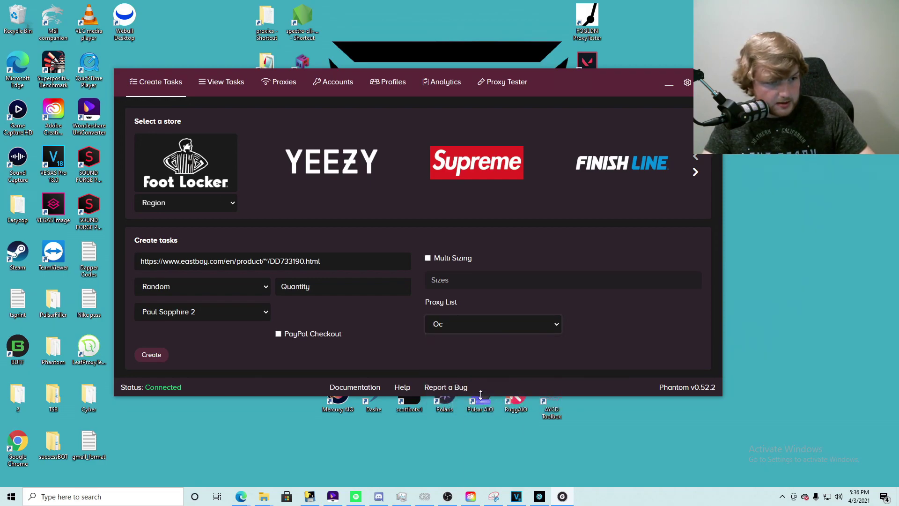
click(386, 314)
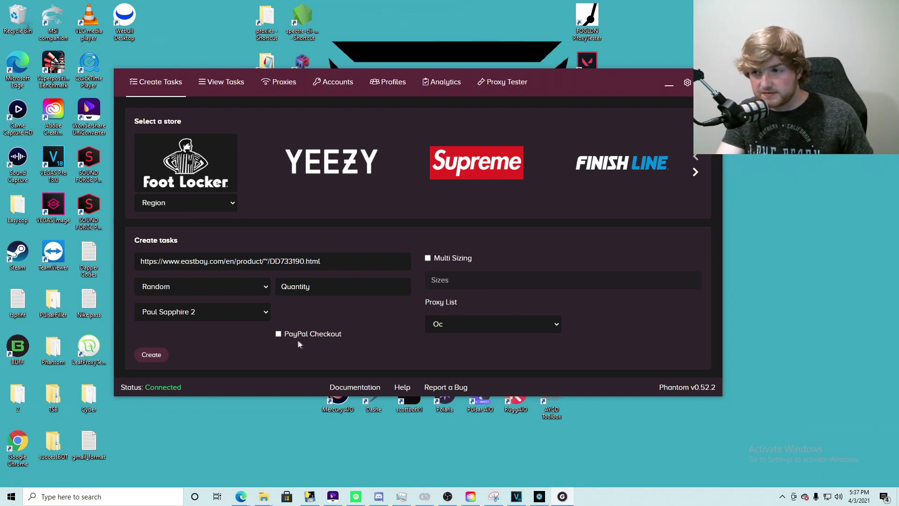
click(206, 313)
click(206, 310)
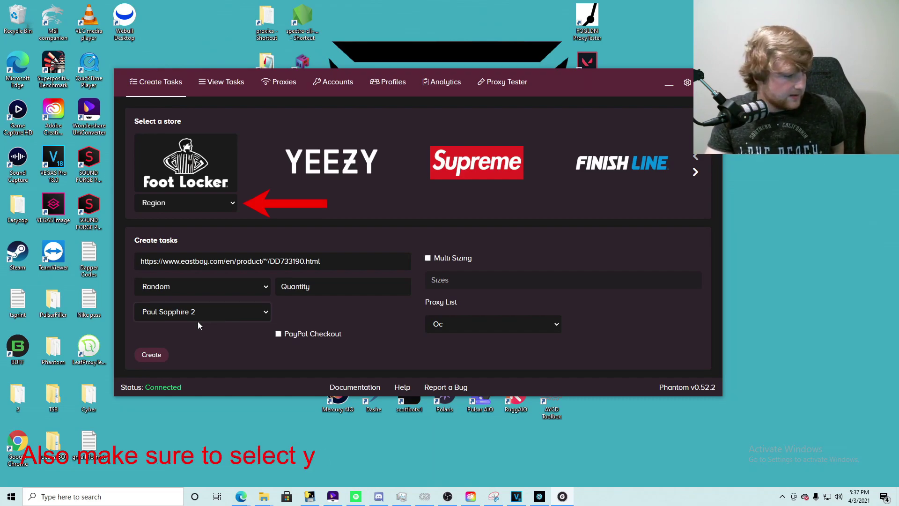
click(221, 291)
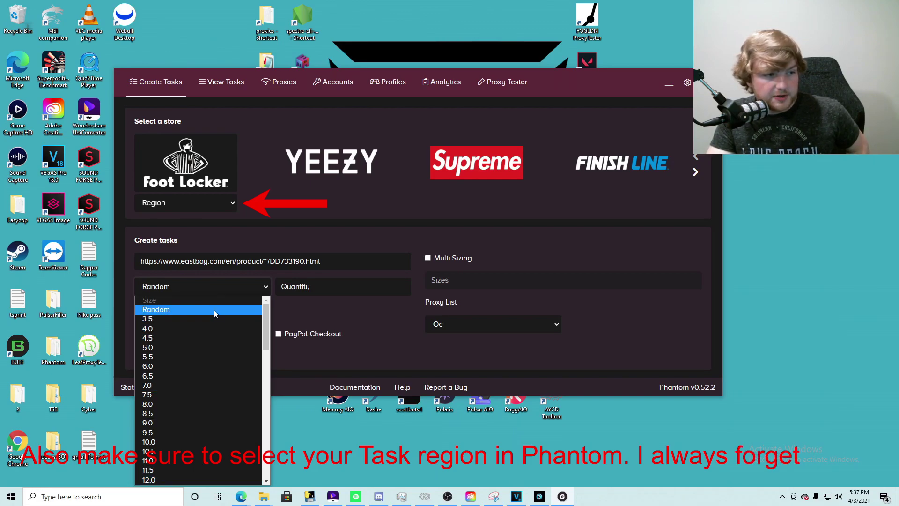
click(214, 310)
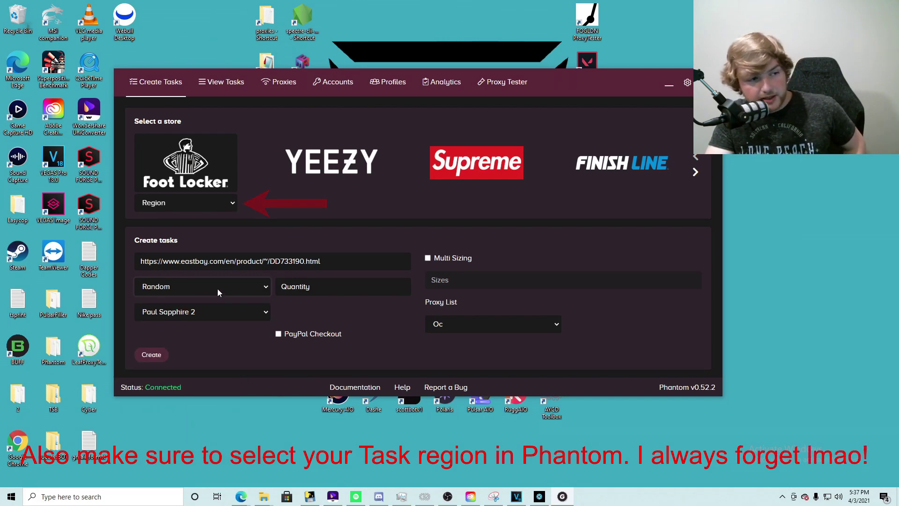
click(217, 290)
click(218, 290)
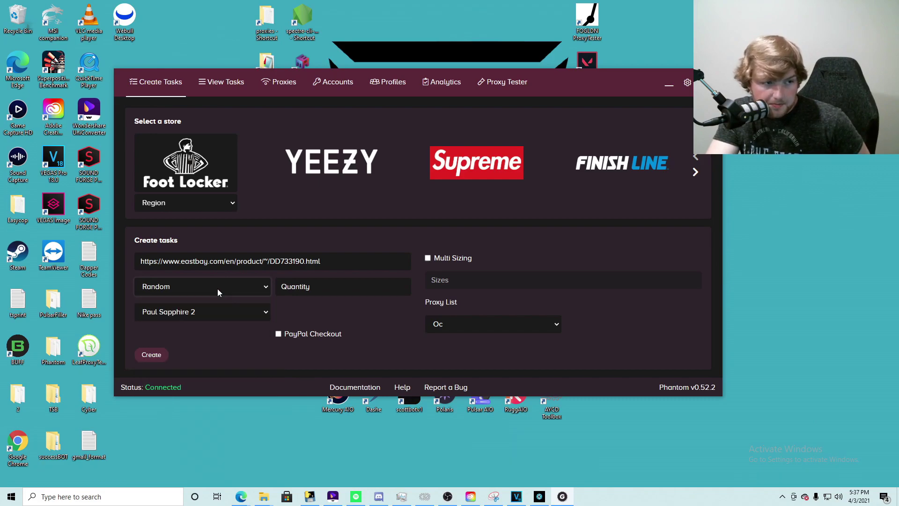
Step: Try size 42 for the new tasks and settle on size 11.5
click(200, 290)
scroll(202, 411, down, 15)
click(207, 330)
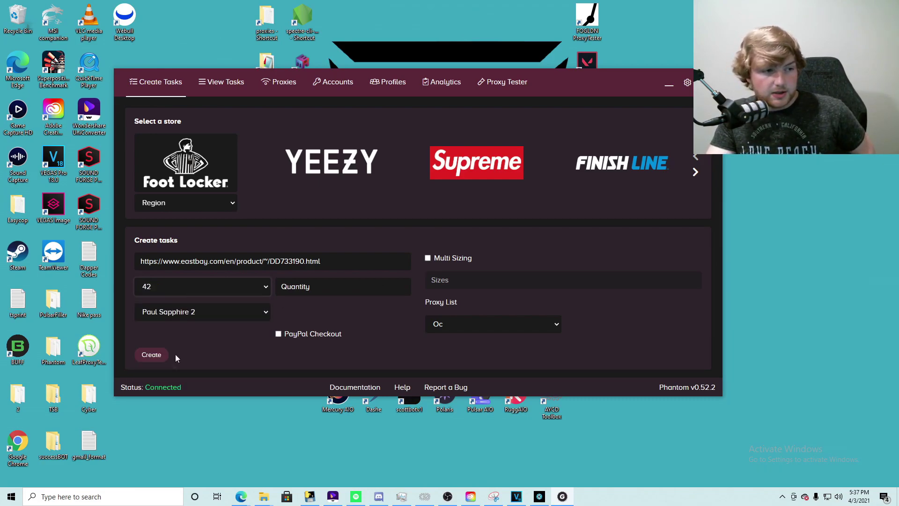
click(229, 286)
scroll(206, 325, up, 7)
scroll(190, 361, down, 3)
click(185, 377)
Step: Enable Multi Sizing for the new tasks and enter the sizes 10,10.5,11
click(428, 258)
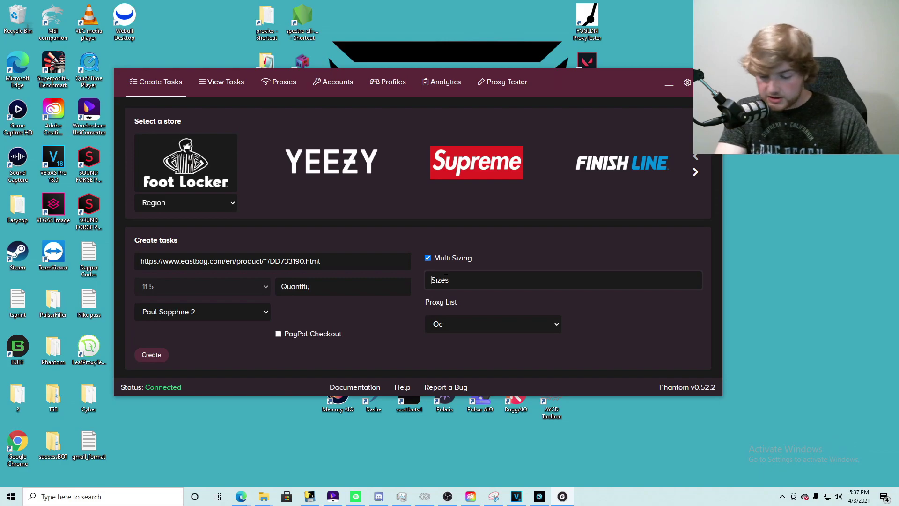
text(10)
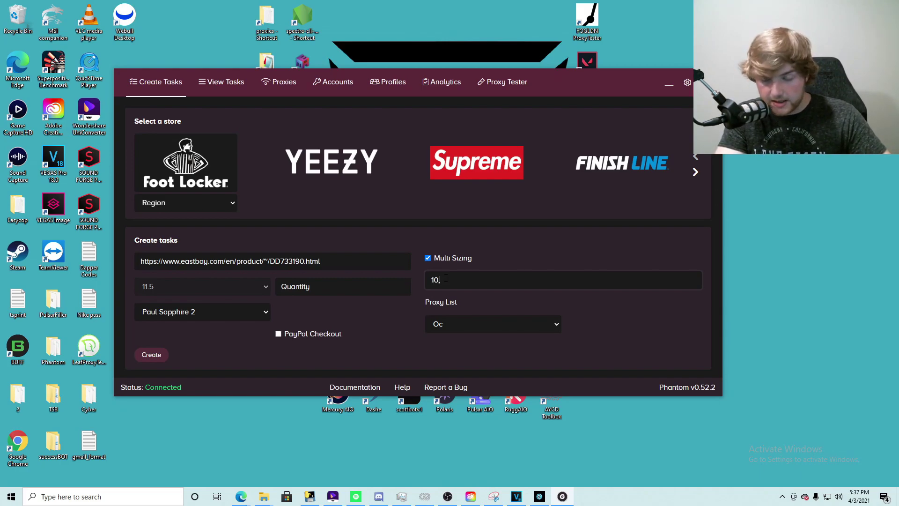
text(,10)
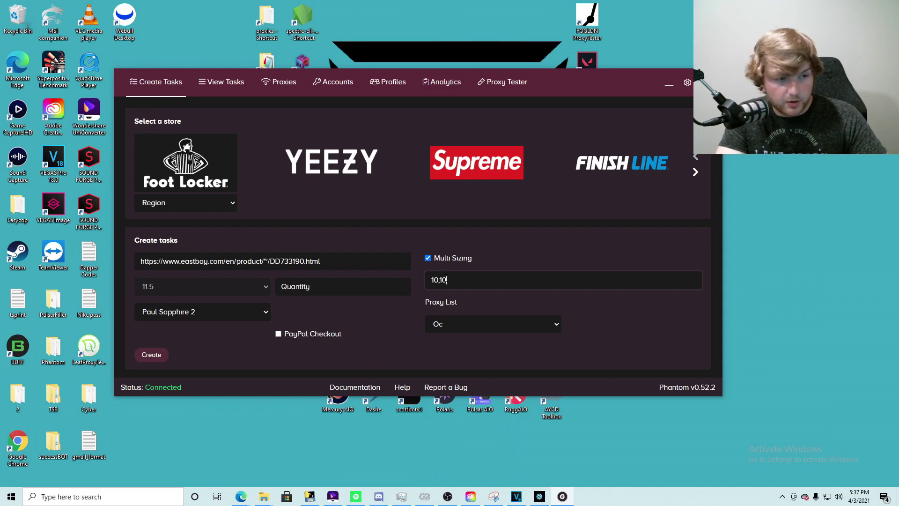
text(.5,11)
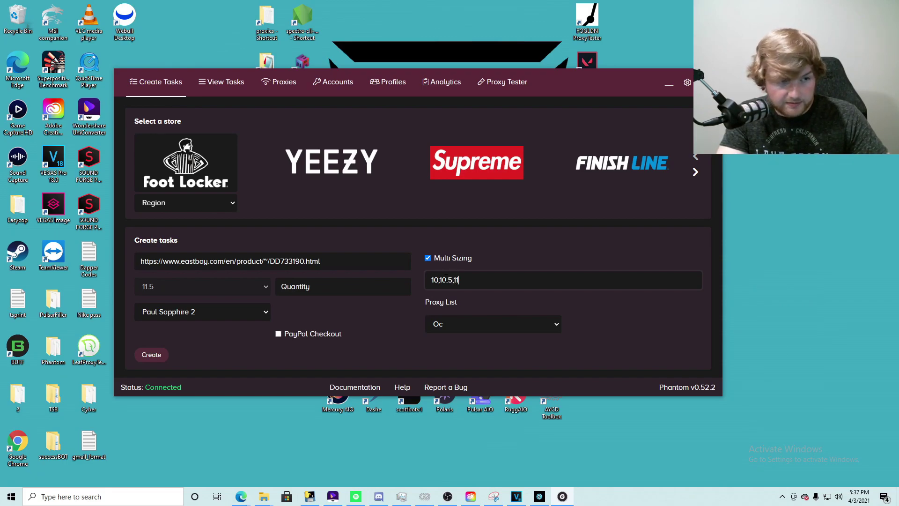
Step: Add size 11.5 to the multi-size list, try individual profiles and settle on Use All Profiles for the new tasks
text(,11.5,)
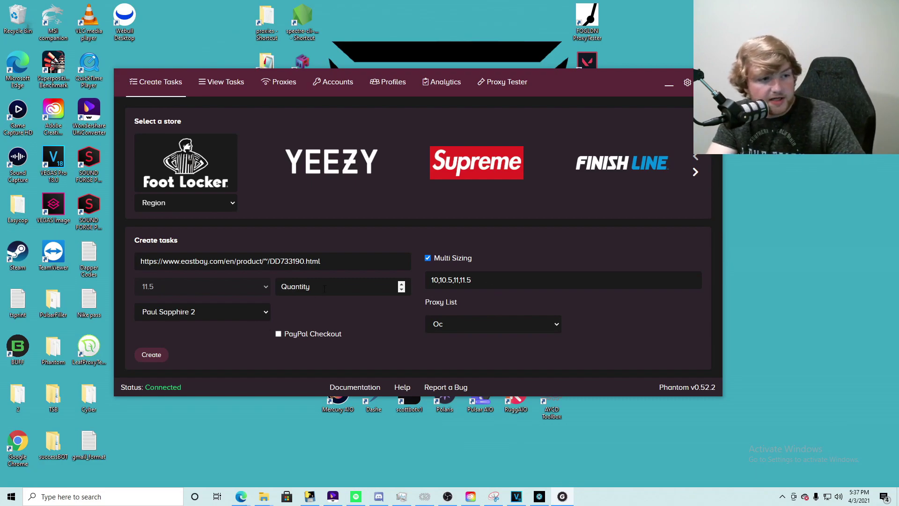
click(253, 311)
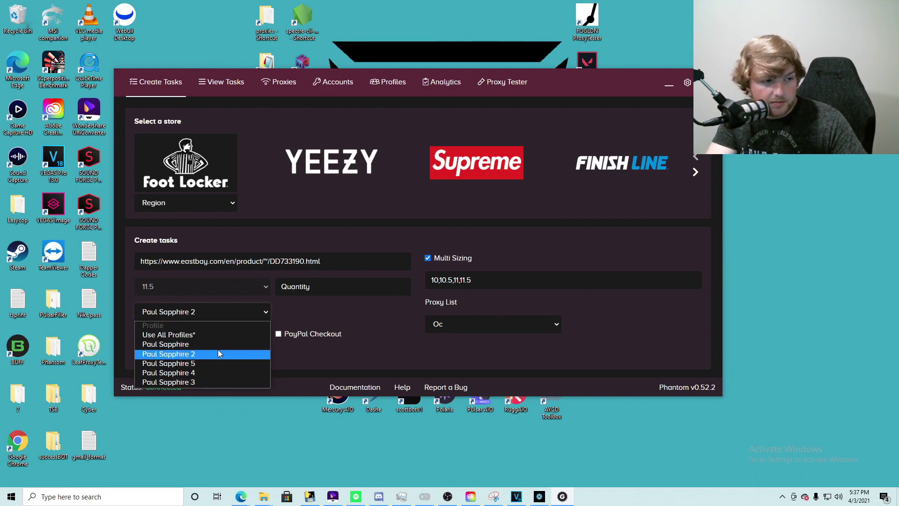
click(211, 336)
click(221, 314)
click(213, 365)
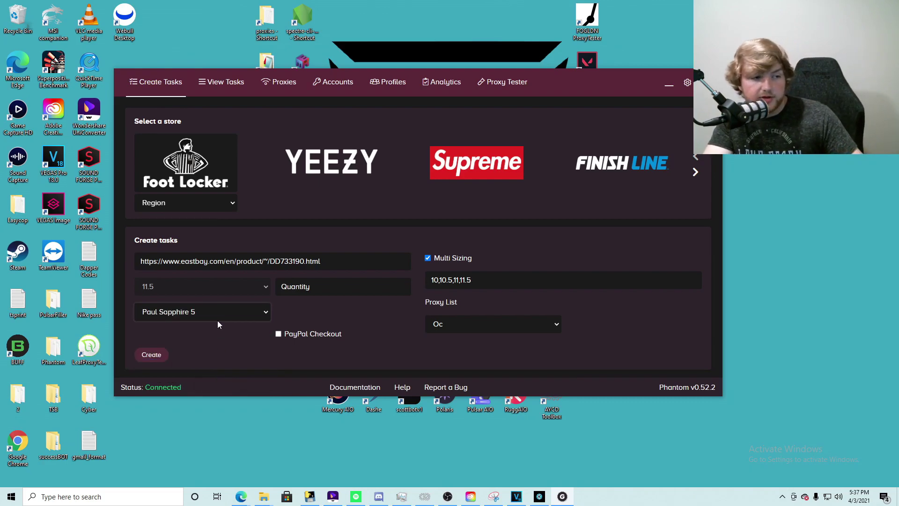
click(217, 319)
click(216, 365)
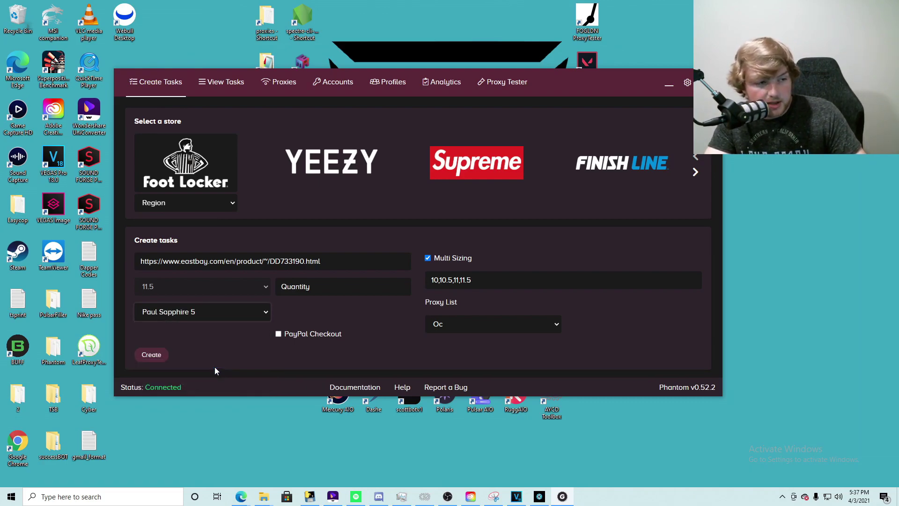
click(221, 315)
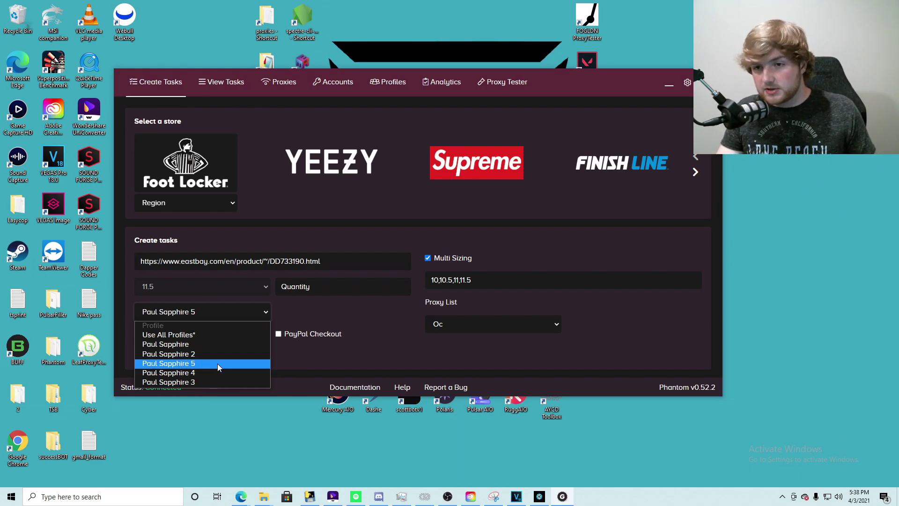
click(223, 347)
click(224, 311)
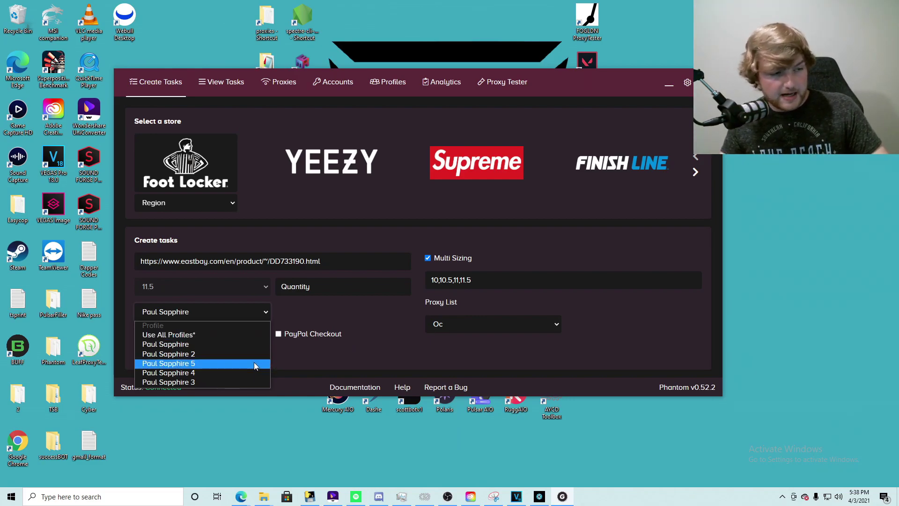
click(212, 336)
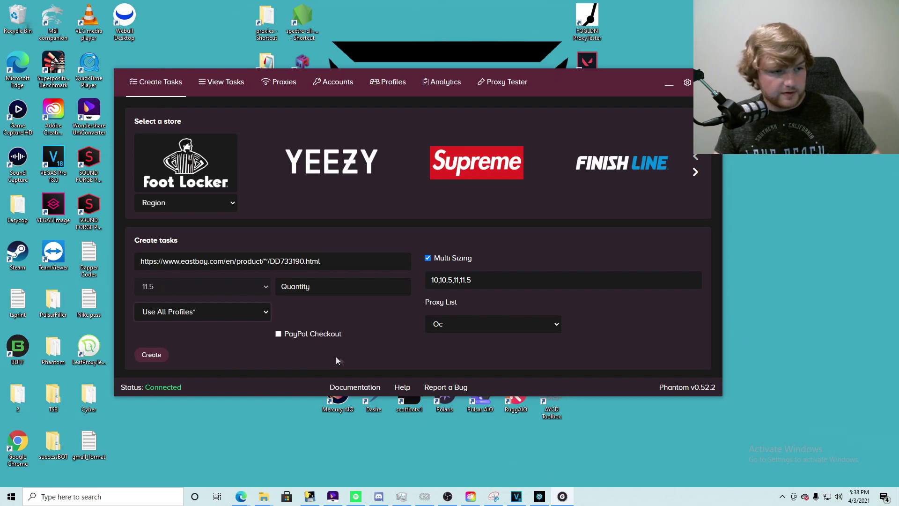
Step: Set the task quantity to 7, create the tasks and look them over in the task list
click(353, 288)
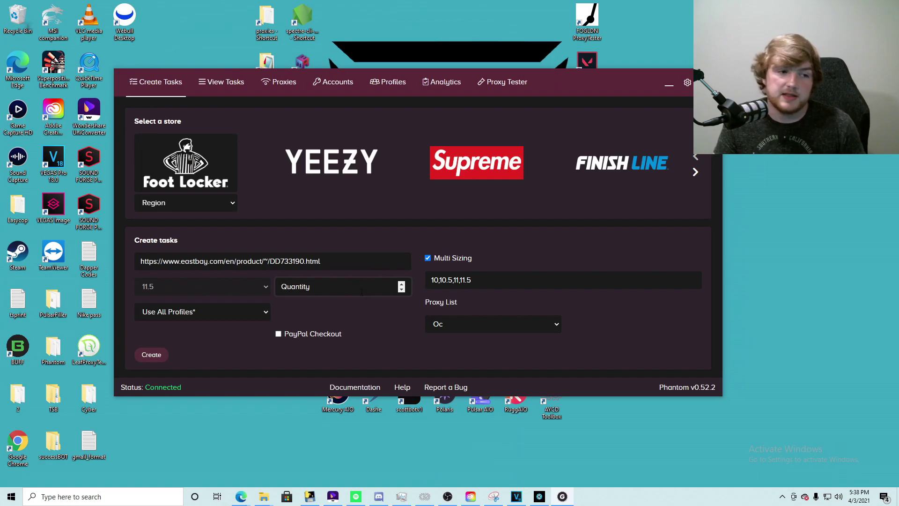
click(229, 311)
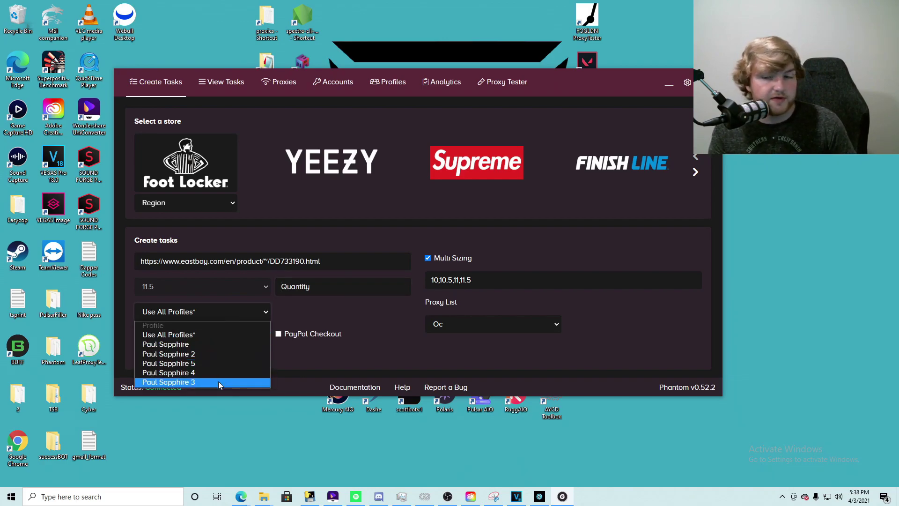
click(389, 340)
click(331, 287)
text(7)
click(214, 347)
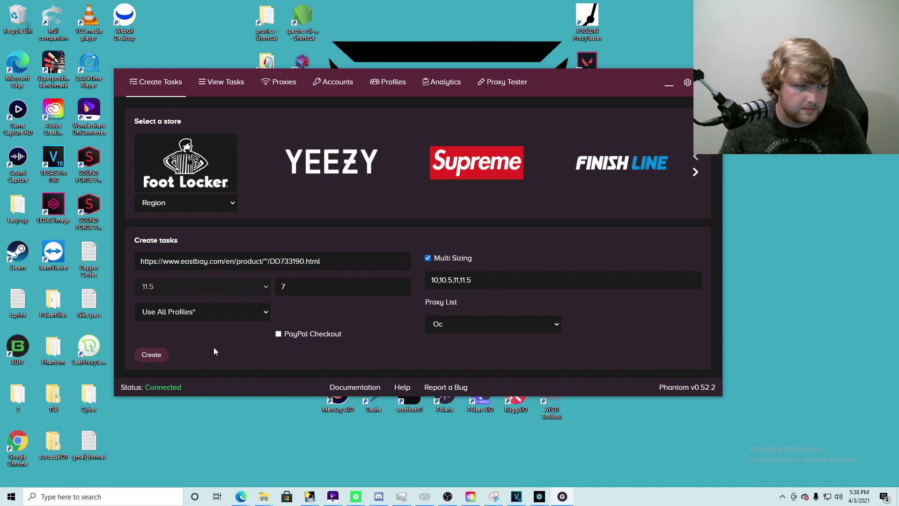
click(219, 94)
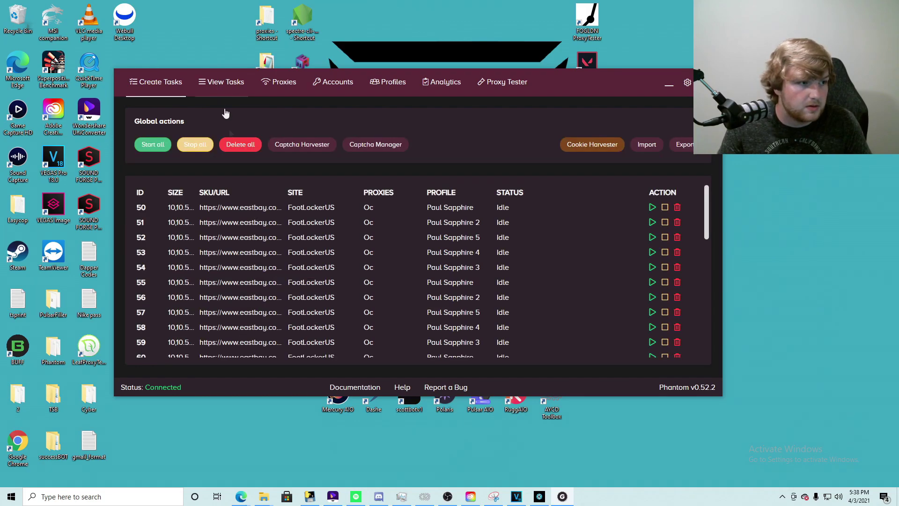
scroll(257, 220, down, 8)
scroll(244, 245, up, 8)
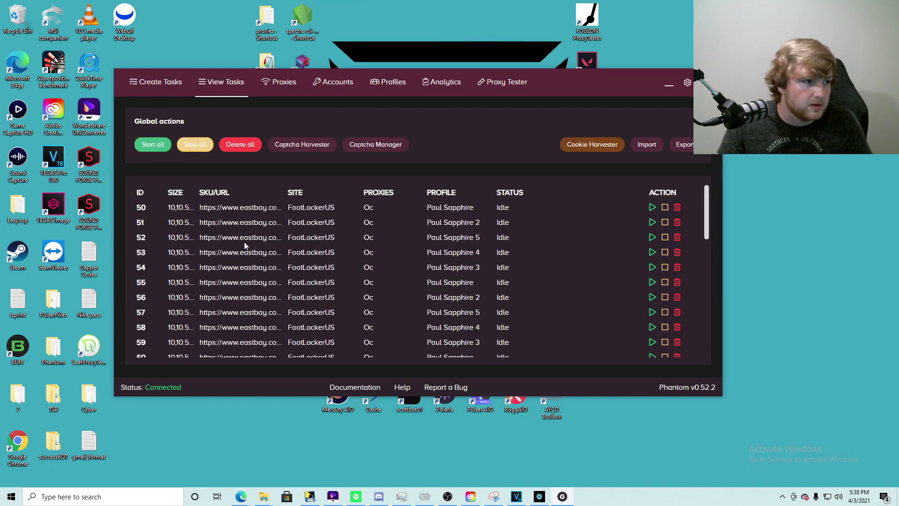
scroll(245, 245, down, 8)
Step: Create a second batch of Foot Locker tasks with the same settings and look through the whole task list
click(187, 97)
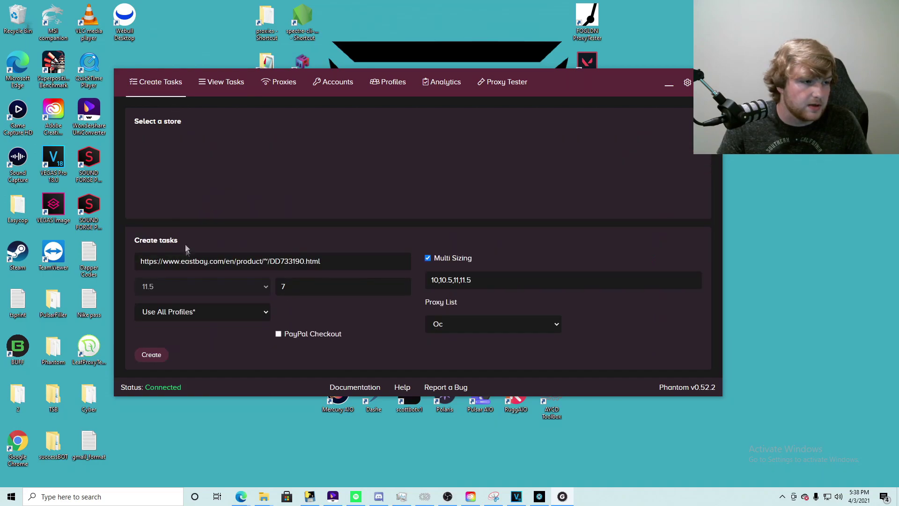
click(150, 355)
click(216, 82)
scroll(184, 326, down, 2)
scroll(182, 310, up, 19)
scroll(182, 310, down, 20)
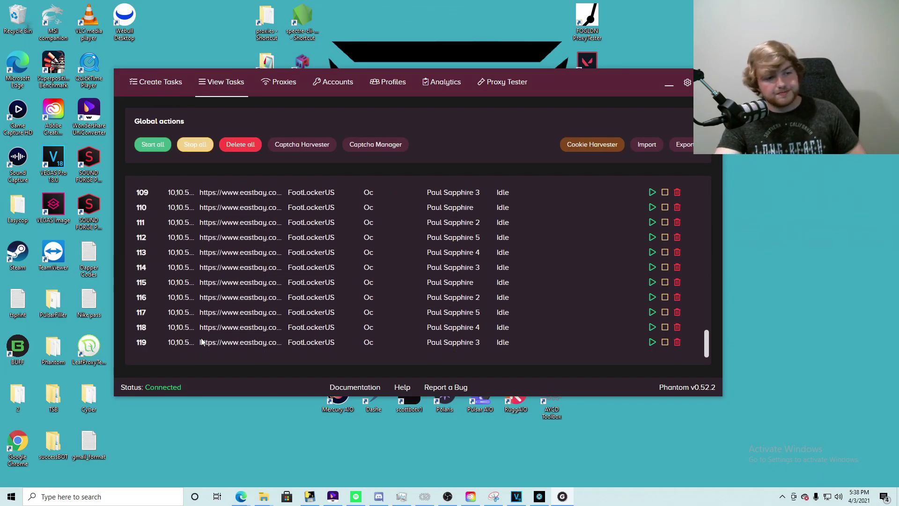
scroll(263, 291, up, 20)
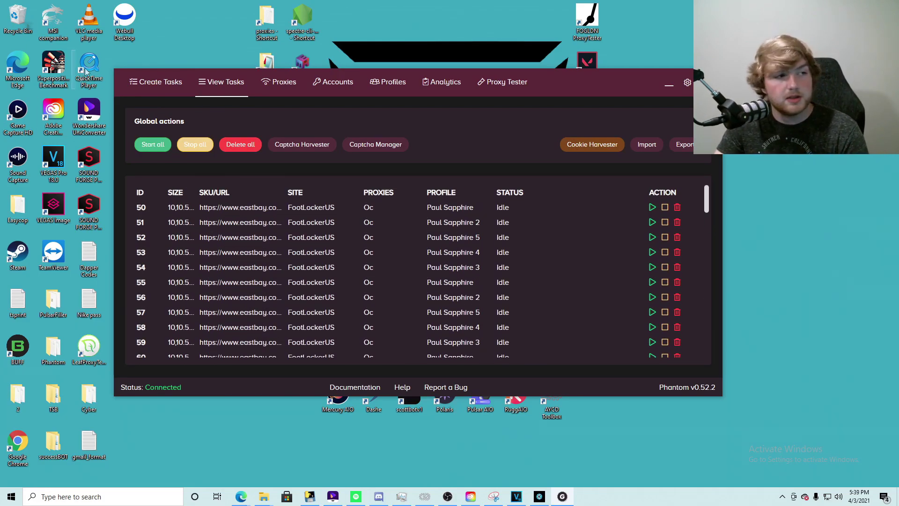
Step: Try a Retry & Error delay of 4500 in the settings, replace it with 6000 and save
click(167, 83)
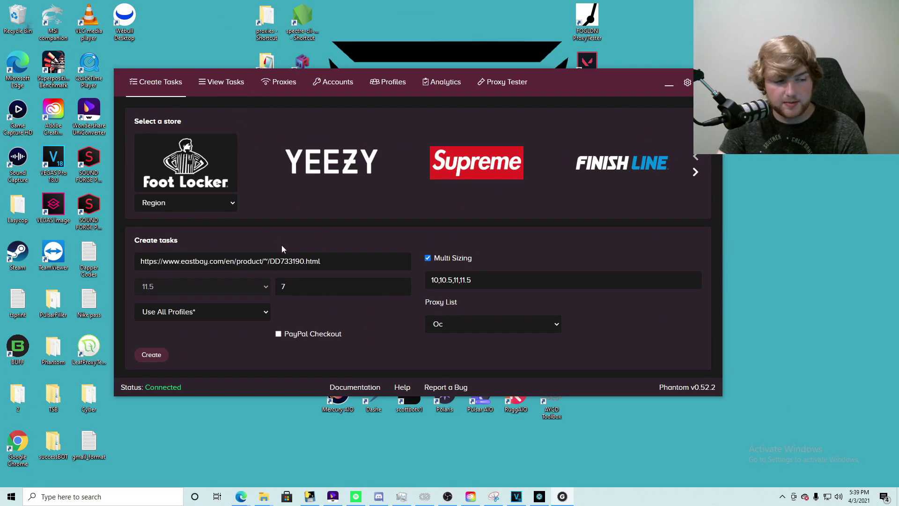
click(688, 83)
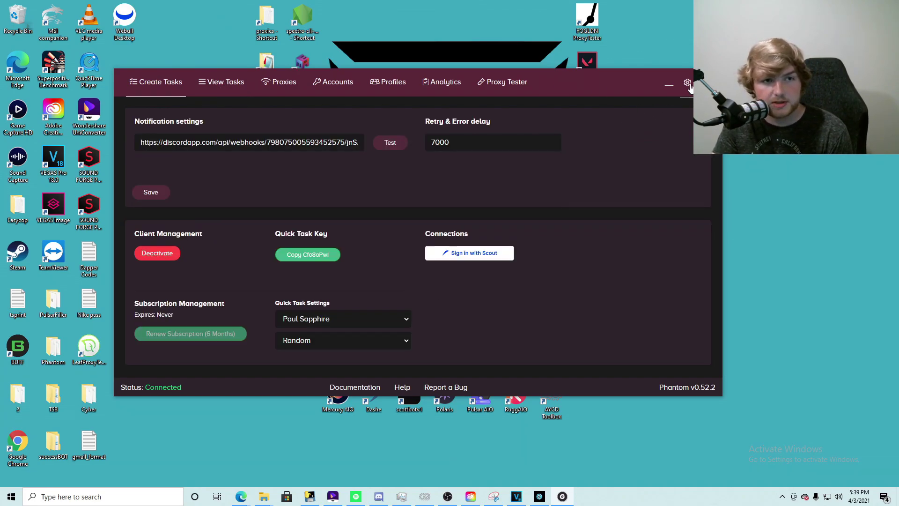
drag(468, 142, 375, 145)
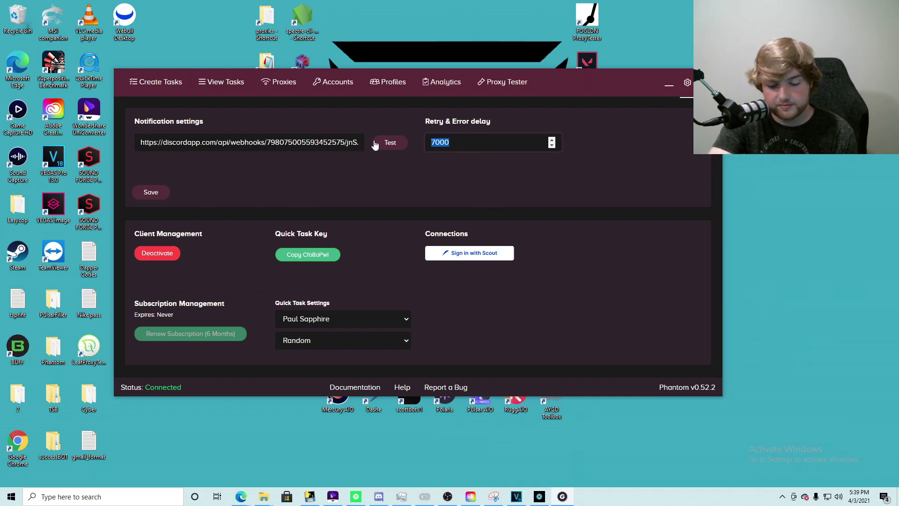
text(45)
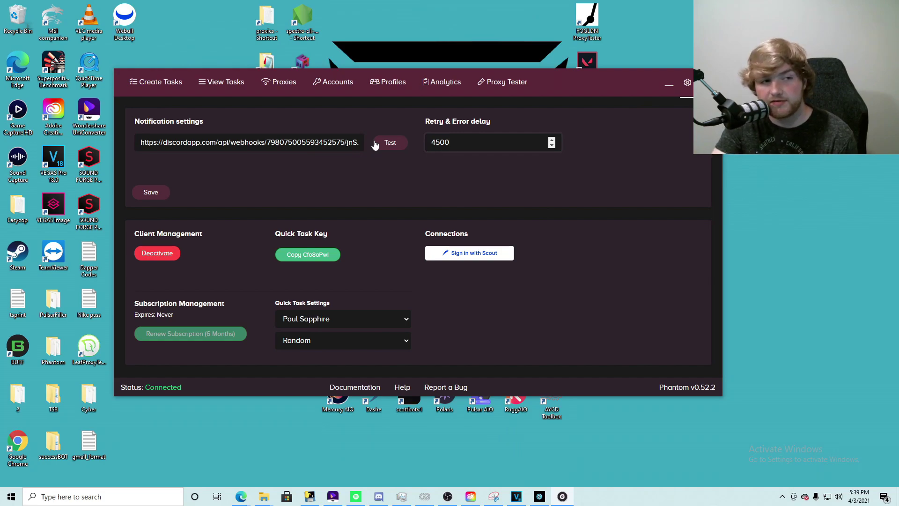
key(ctrl+a)
text(600)
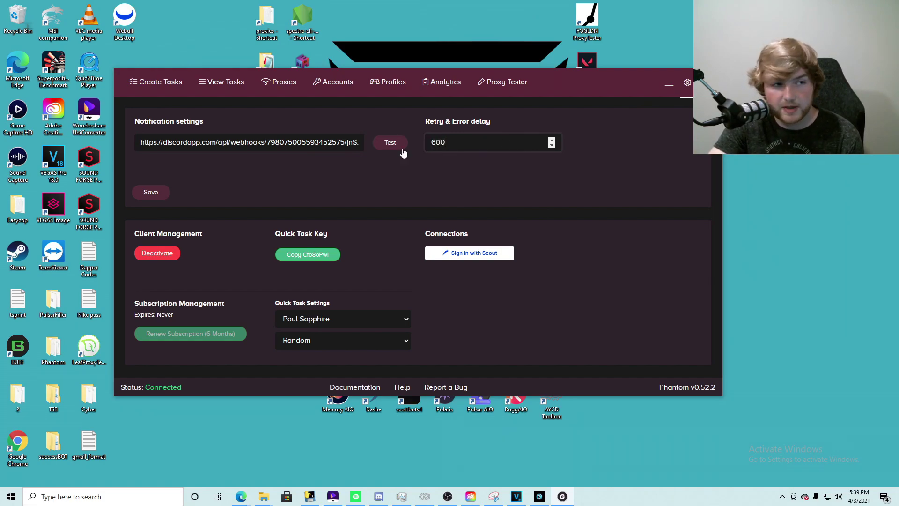
click(145, 193)
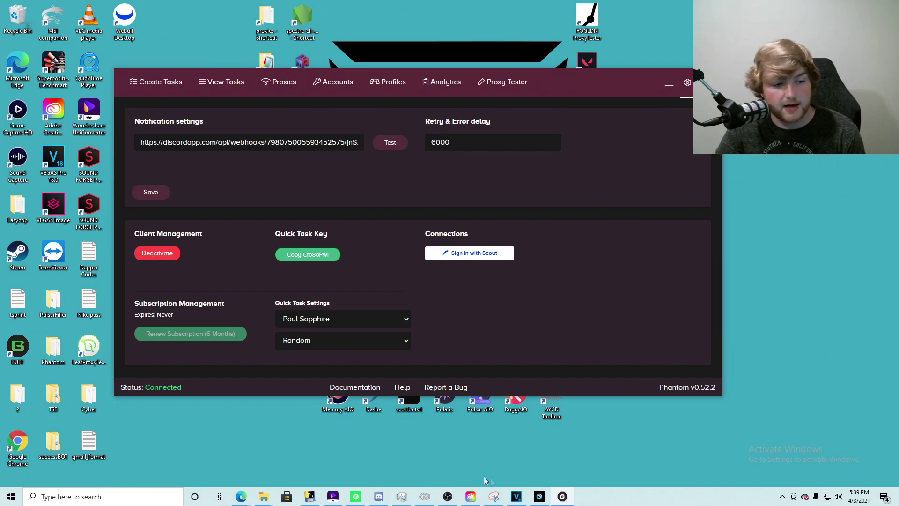
Step: Switch to Discord and open the webhooks in the easycop channel's integration settings
click(379, 496)
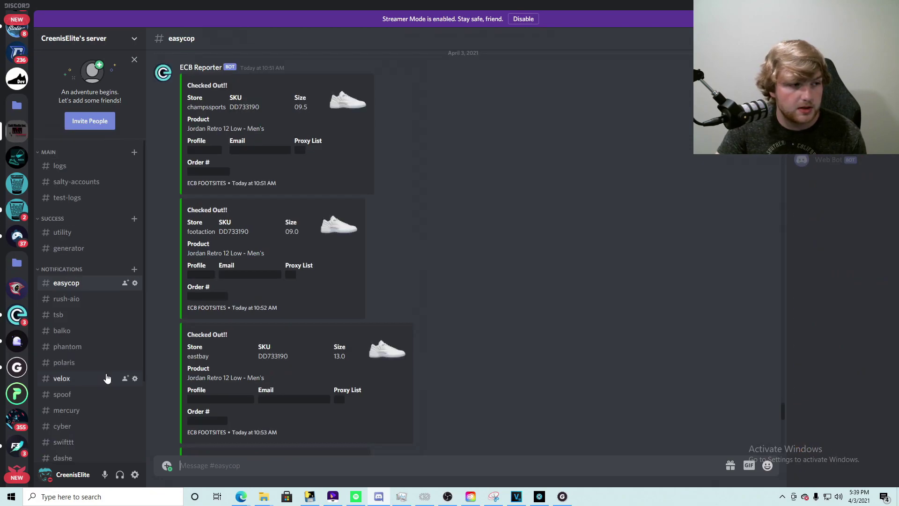
click(135, 283)
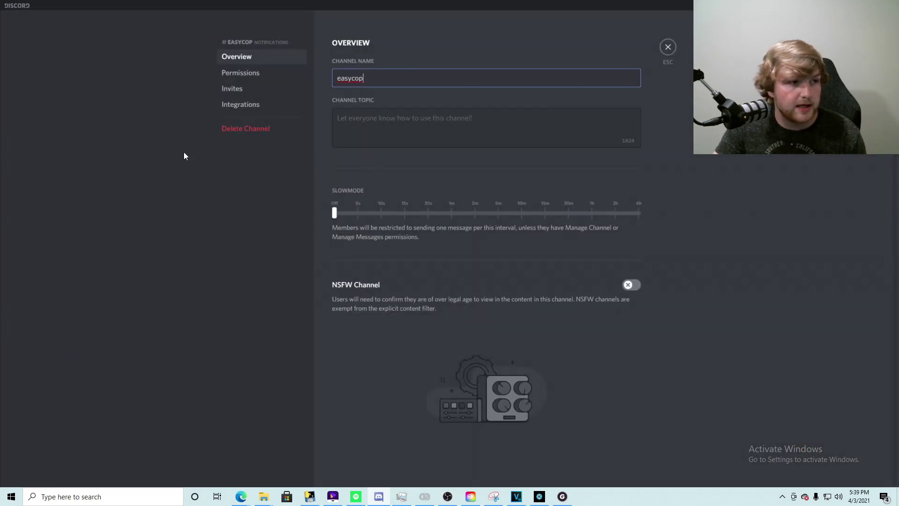
click(227, 109)
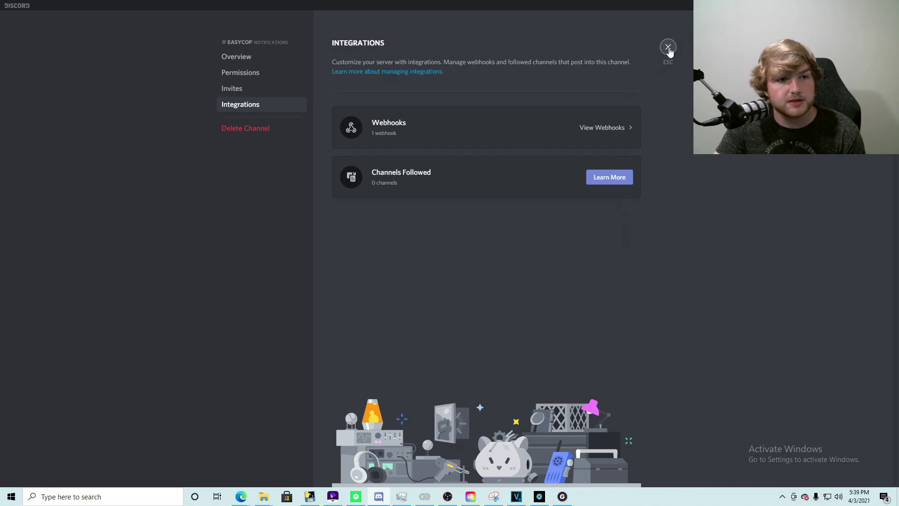
click(426, 132)
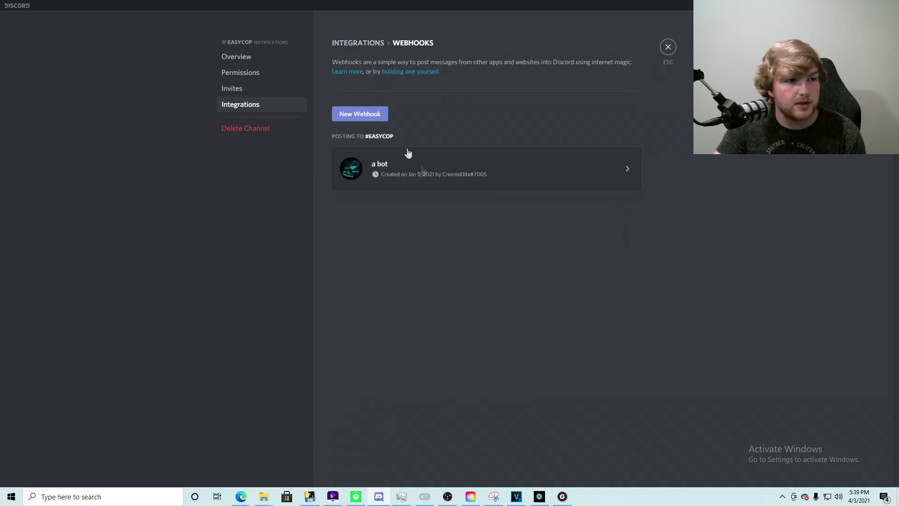
Step: Create a new webhook for the easycop channel and delete it again
click(373, 116)
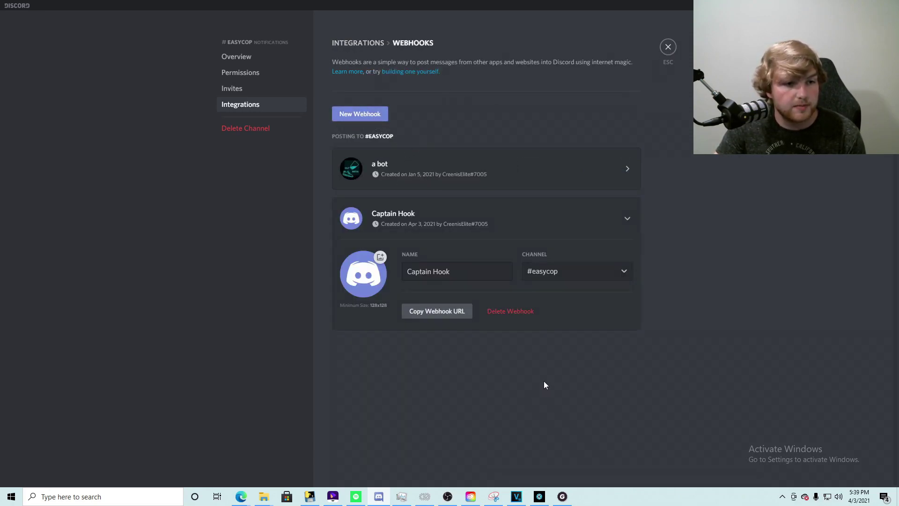
click(500, 313)
click(532, 284)
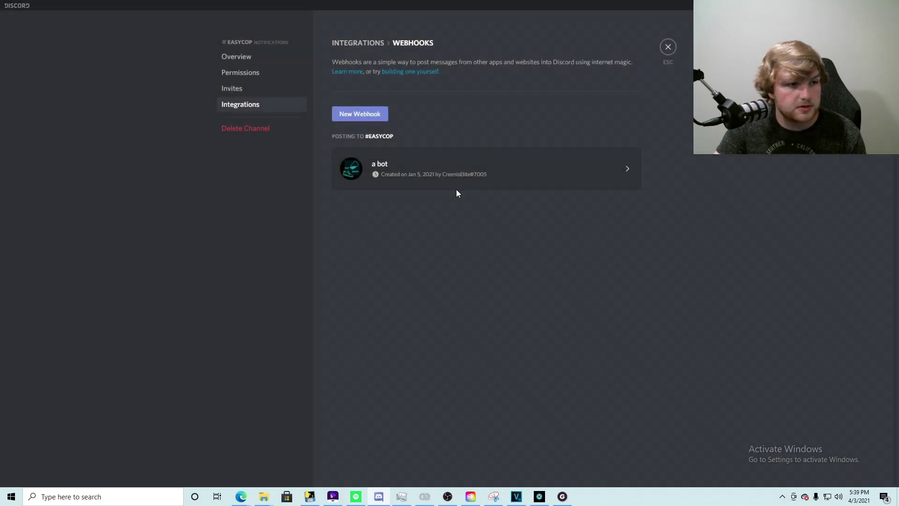
Step: Copy the URL of the existing "a bot" webhook, close the channel settings and switch back to Phantom
click(456, 185)
click(432, 265)
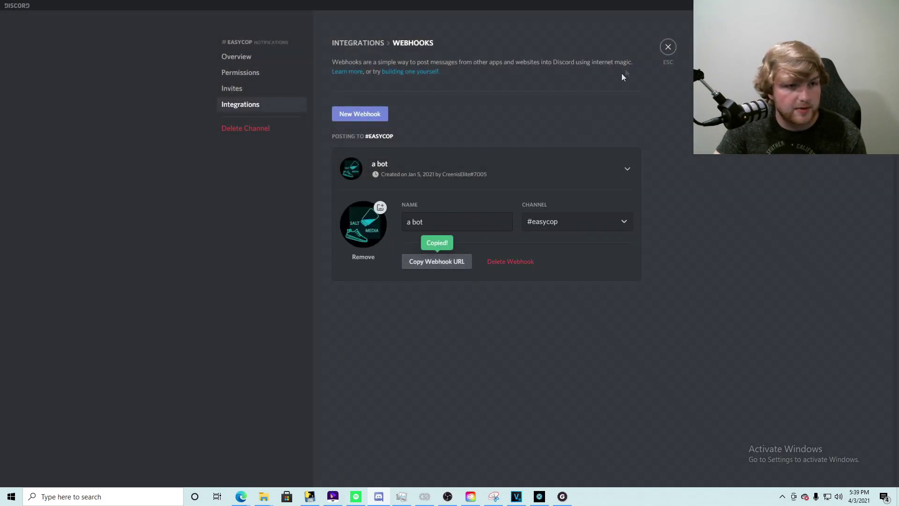
click(663, 52)
click(517, 497)
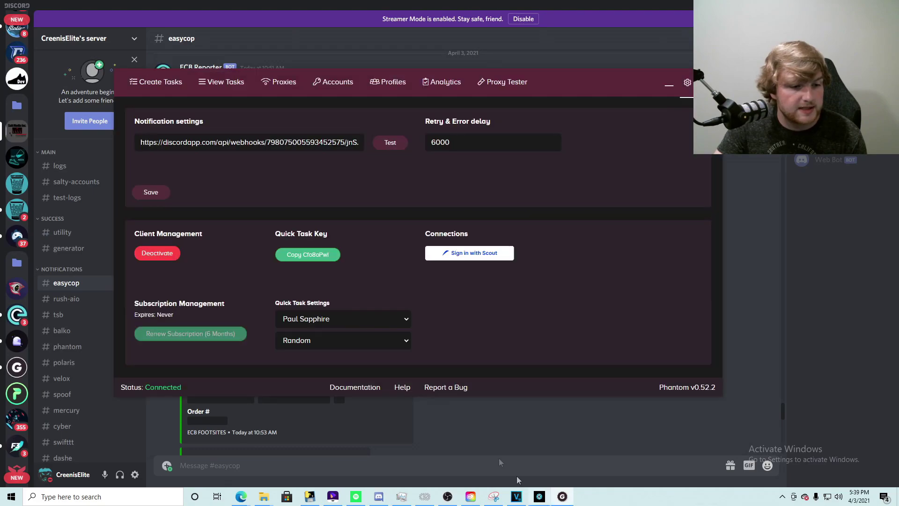
Step: Look through the created tasks and open the Captcha Manager, moving its window clear of the global actions
click(171, 85)
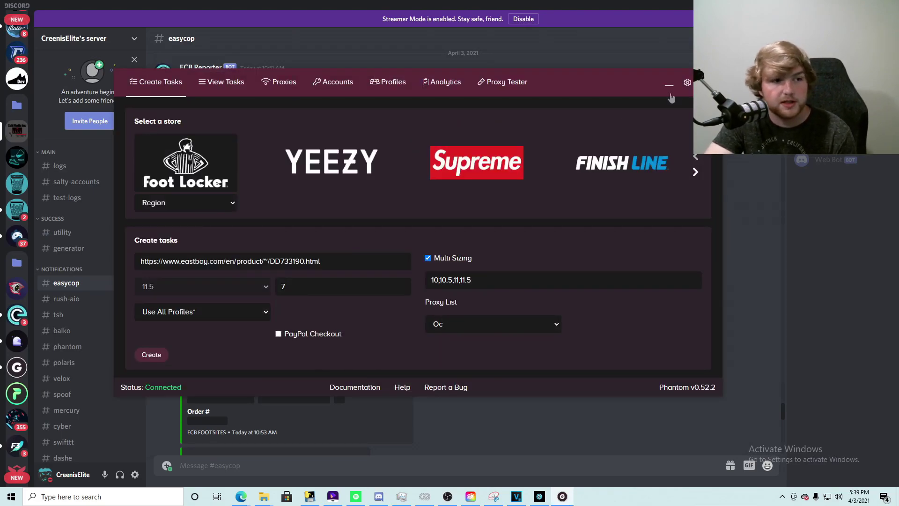
click(224, 85)
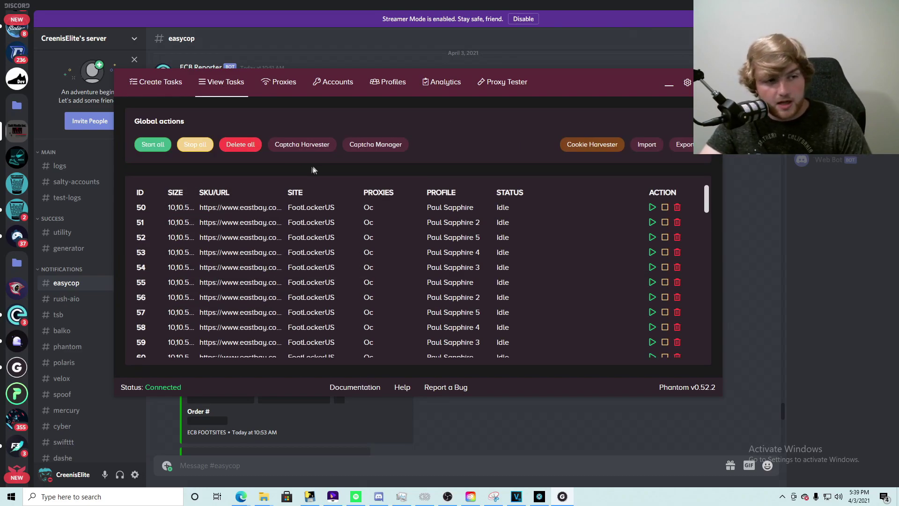
scroll(389, 274, down, 19)
scroll(383, 298, up, 19)
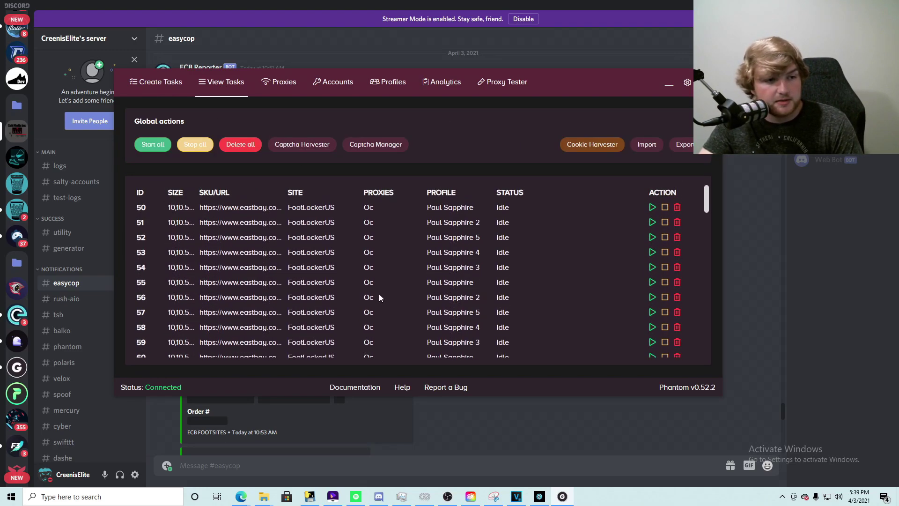
click(370, 145)
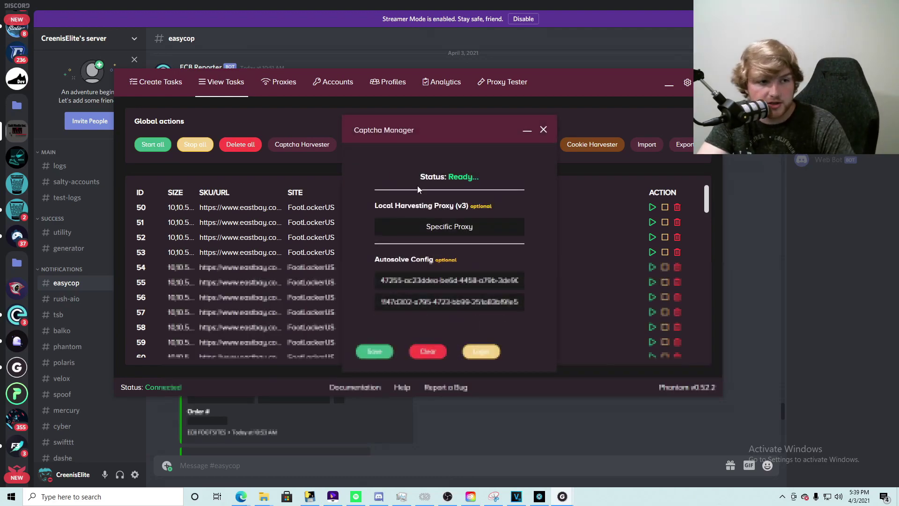
drag(453, 131, 585, 142)
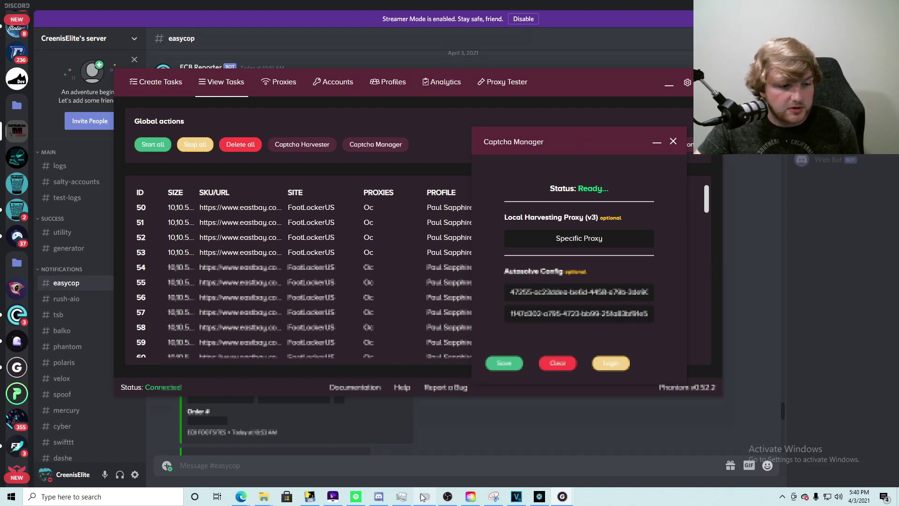
mouse_move(423, 498)
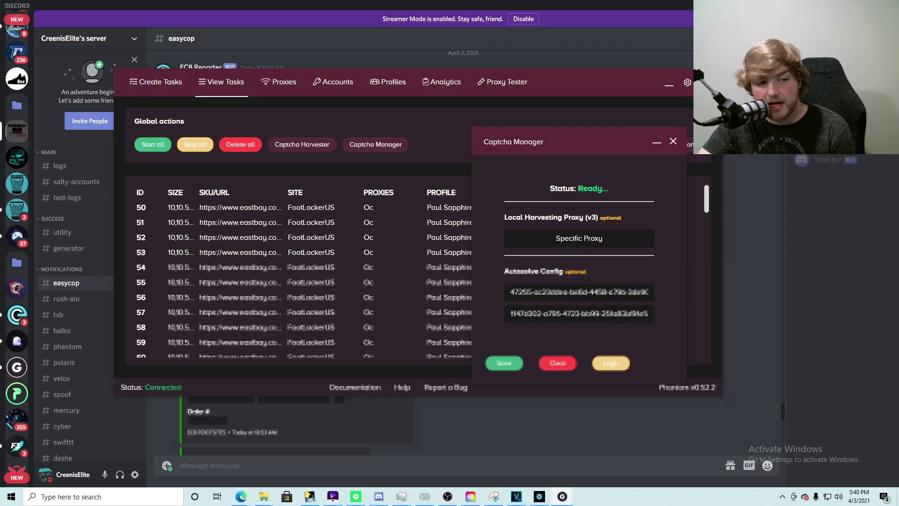
Step: Switch to the browser and load the AYCD AutoSolve account page, aycd.io/account#autosolve, in the empty tab
mouse_move(241, 495)
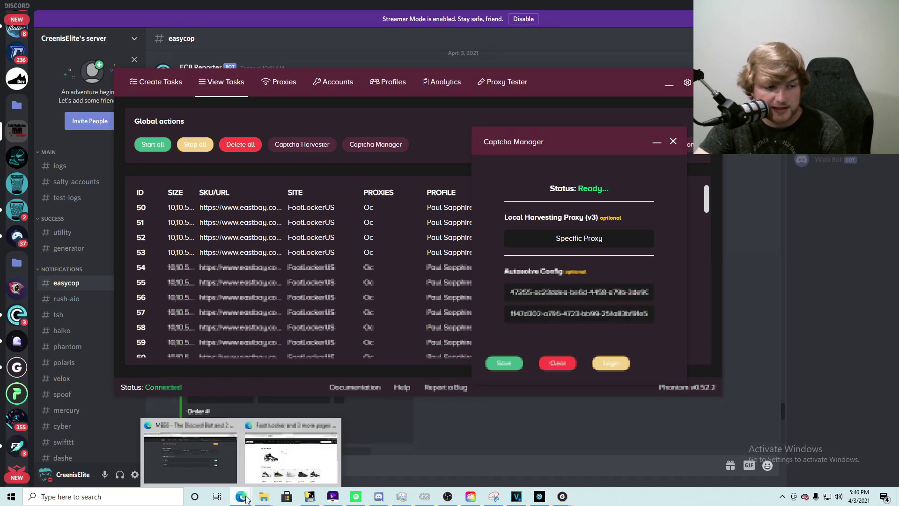
click(271, 453)
click(483, 8)
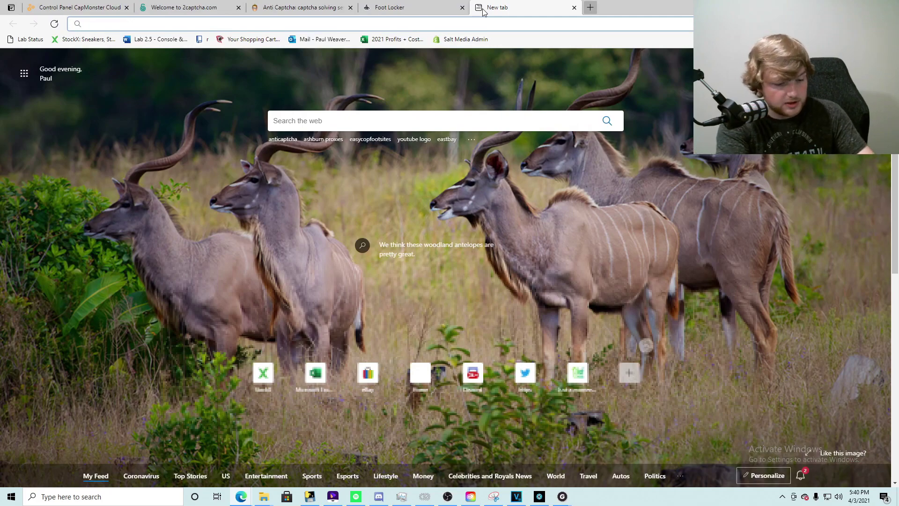
text(y)
key(BackSpace)
key(BackSpace)
text(AYCD)
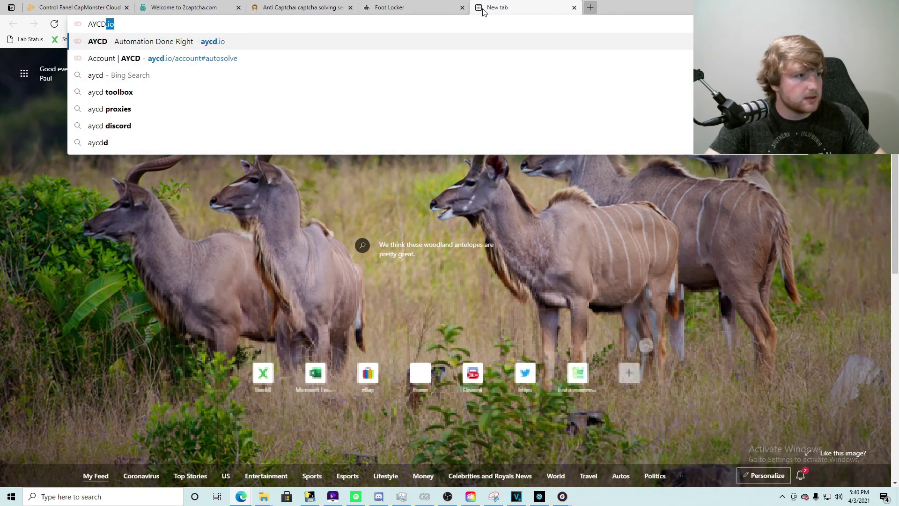
key(Down)
key(Return)
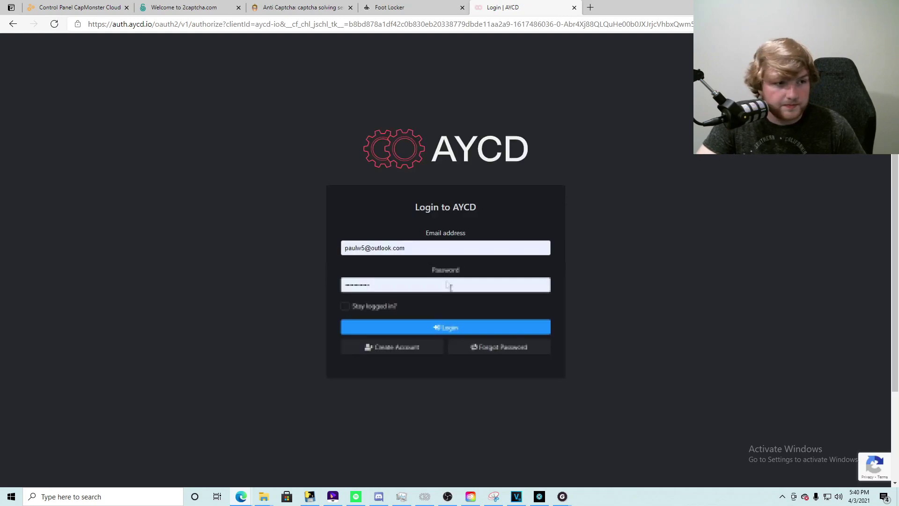
Step: Log in to AYCD with the prefilled credentials and dismiss the Join Discord notice on the account page
key(Return)
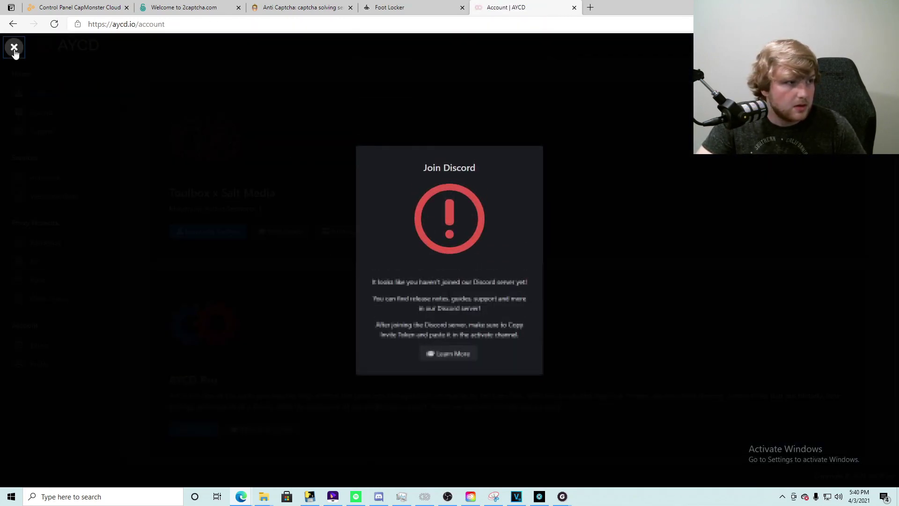
click(14, 48)
click(62, 182)
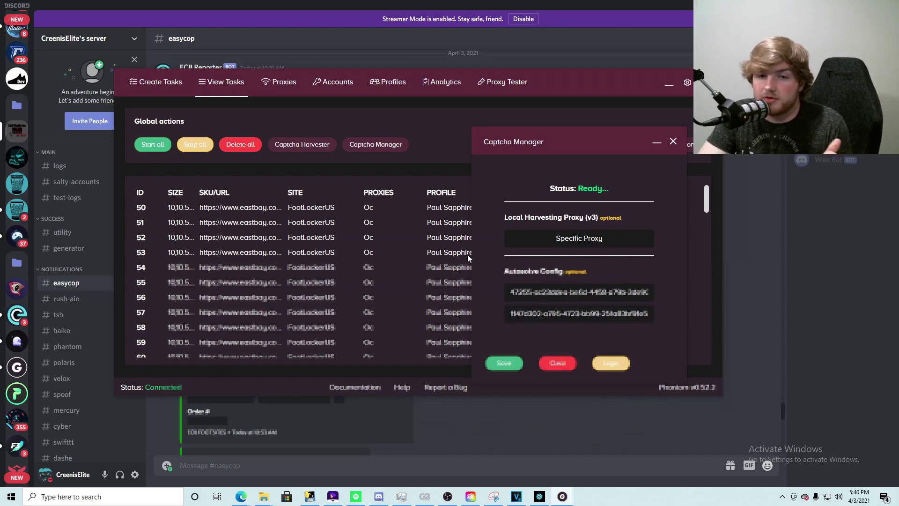
Step: Return to Phantom, look over the task creation form and task list, minimize Phantom and close the Captcha Manager
click(467, 254)
click(154, 82)
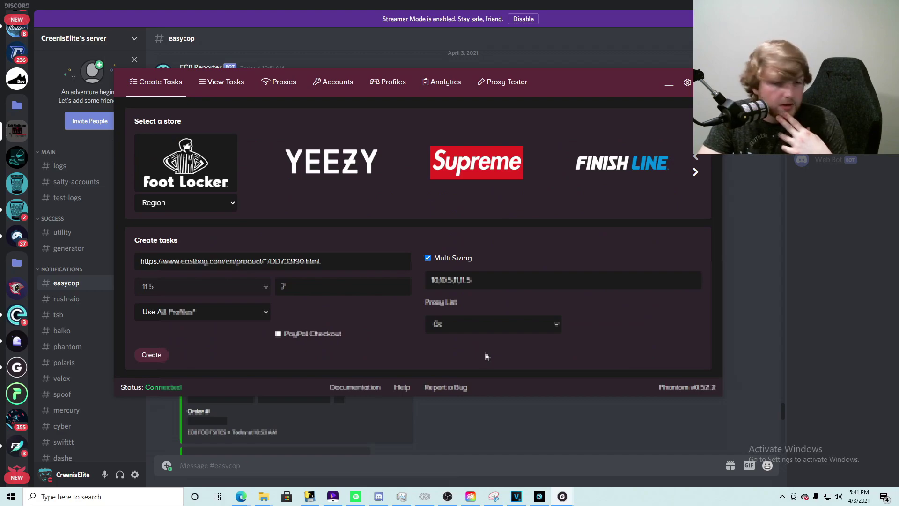
click(225, 84)
click(670, 88)
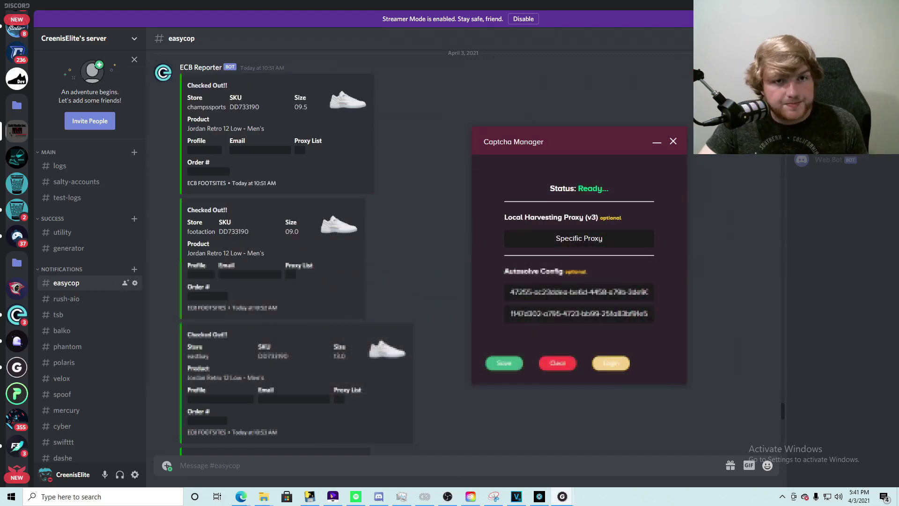
click(672, 141)
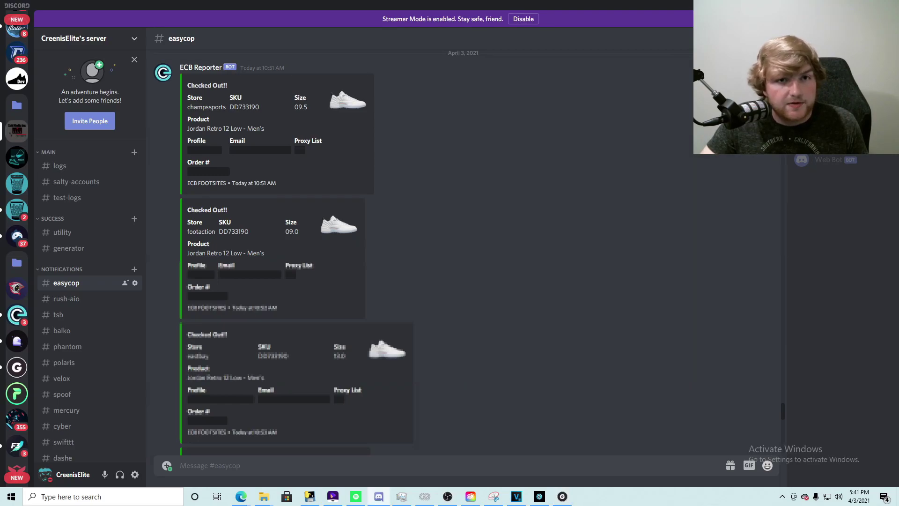
Step: Open EasyCop from the desktop and start a new task for the Footlocker site
key(super+d)
double_click(338, 253)
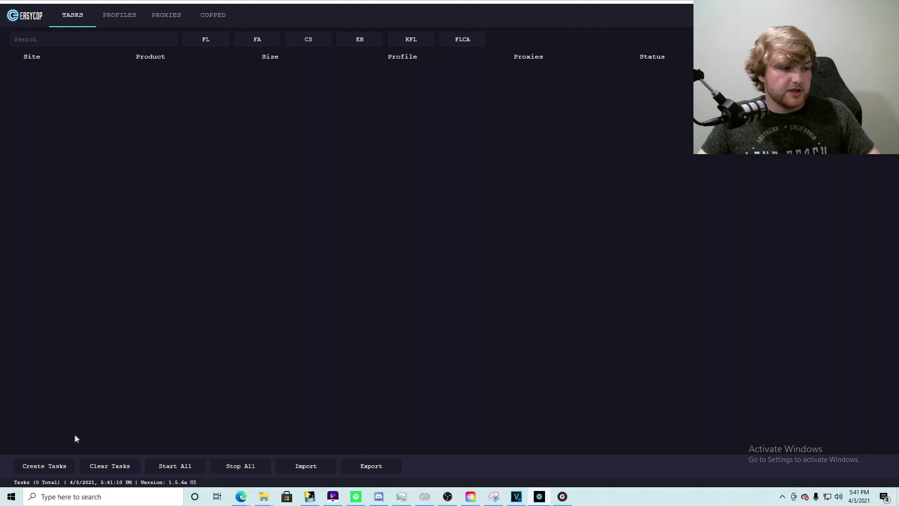
click(56, 464)
click(349, 197)
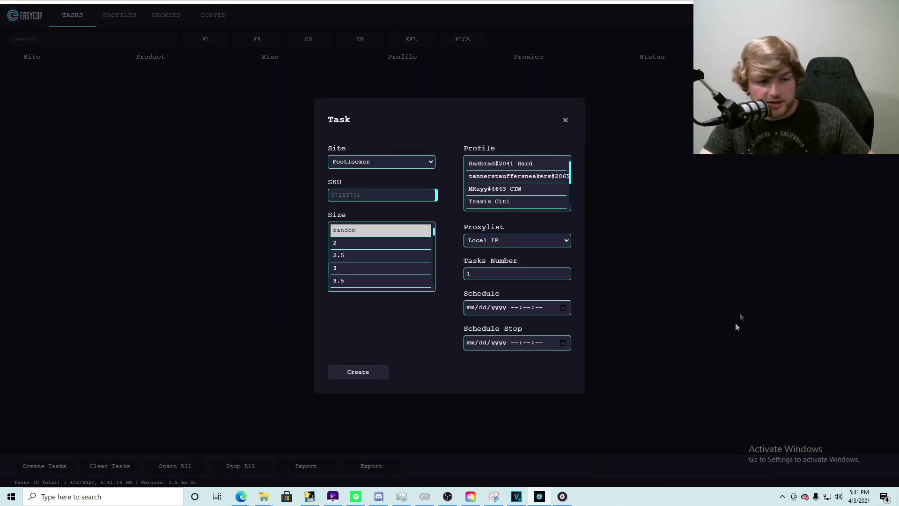
Step: Switch to Discord, copy the Eastbay SKU DD733190 from Salt Media Inc's 4-3-jordan-12-low-easter channel, and return to EasyCop
click(379, 497)
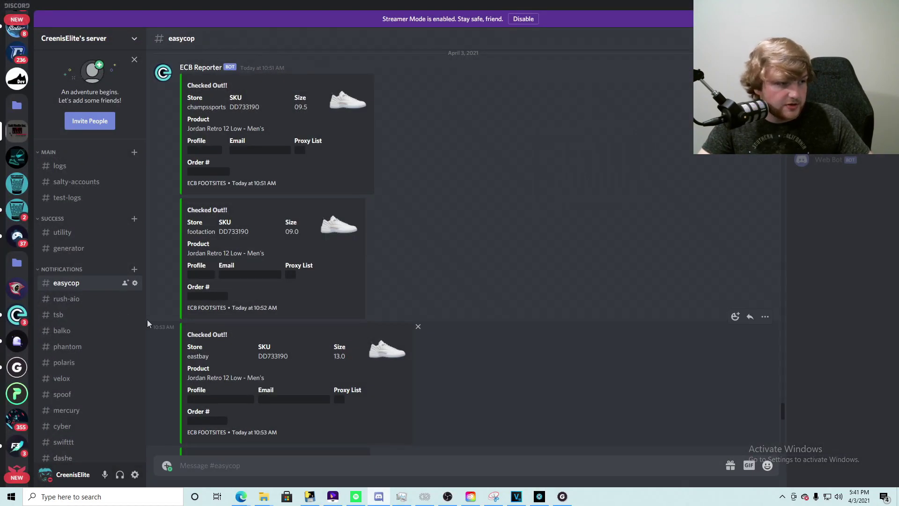
drag(586, 4, 400, 333)
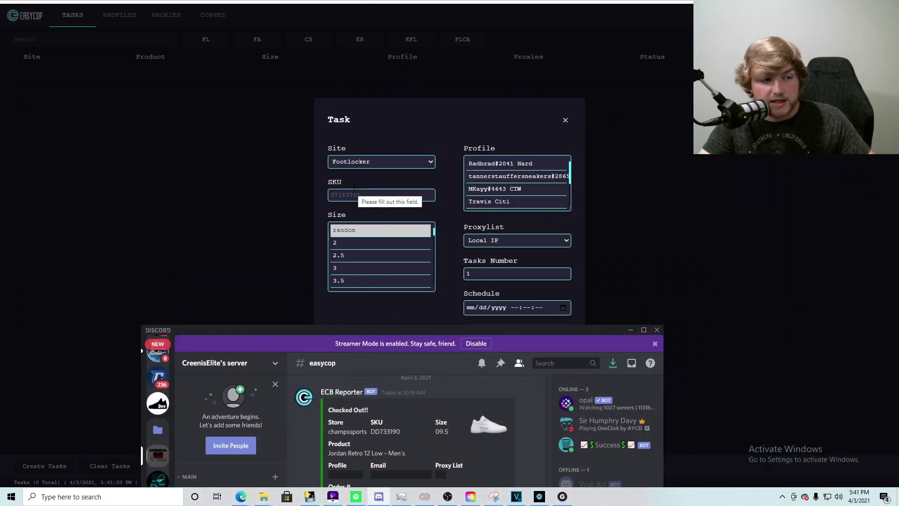
drag(416, 330, 451, 47)
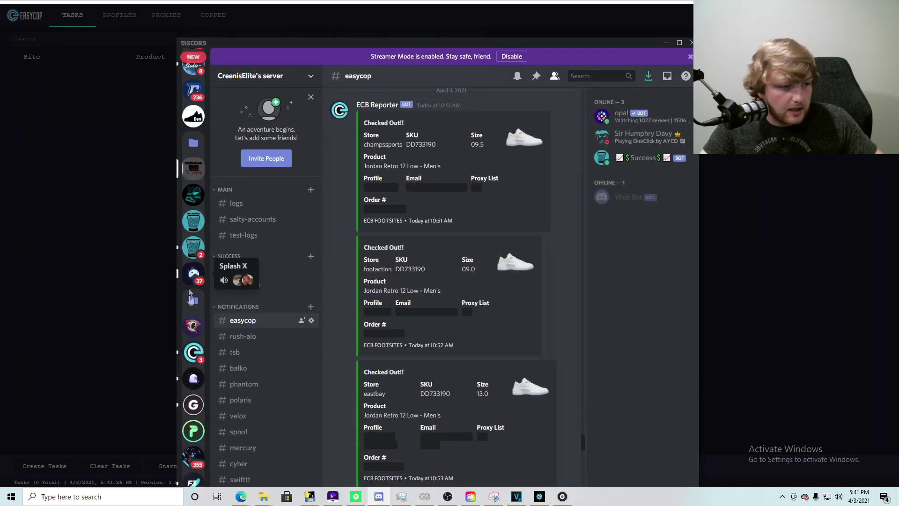
click(193, 247)
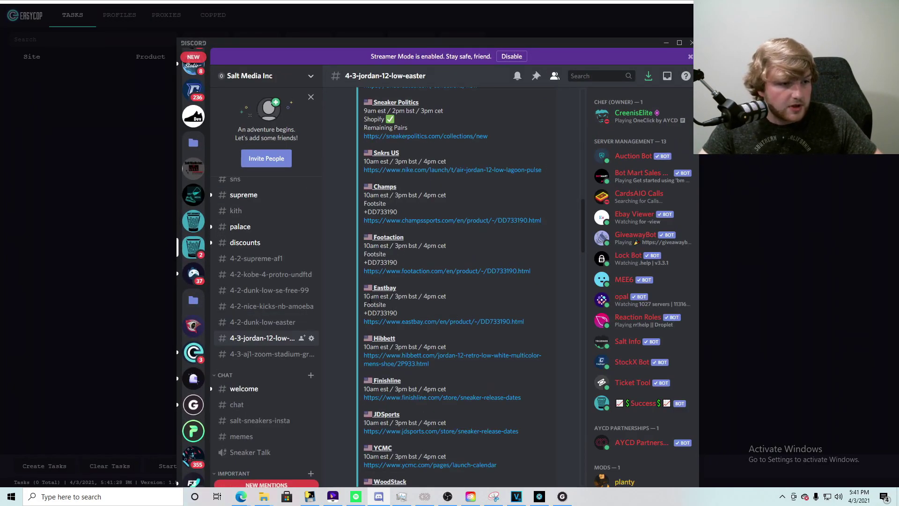
drag(403, 315, 369, 313)
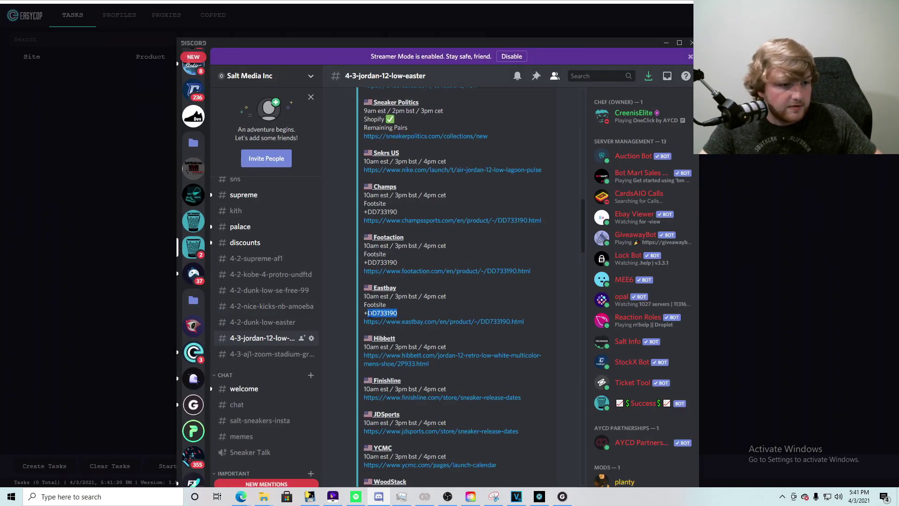
right_click(371, 314)
click(399, 325)
click(666, 43)
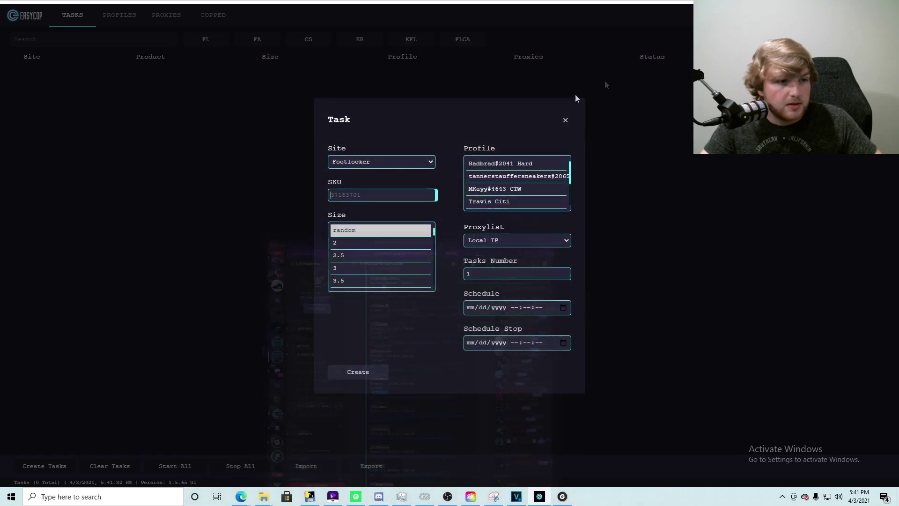
Step: Paste the SKU DD733190 into the new task and keep Footlocker as its site
click(383, 198)
key(ctrl+v)
click(401, 162)
click(400, 164)
Step: Select the United Explorer-7-3, Wells Fargo-8-4, Apple and Citi profiles together for the task
scroll(505, 173, down, 1)
scroll(506, 178, down, 3)
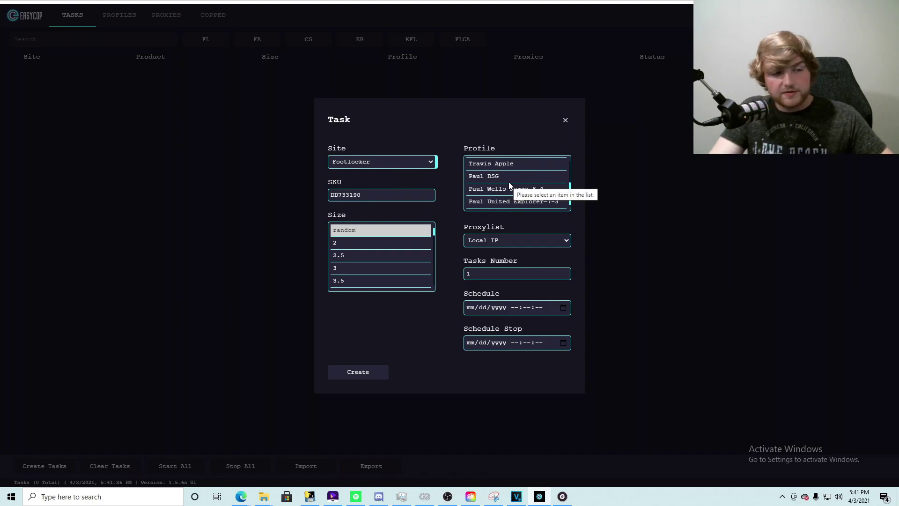
scroll(502, 175, up, 3)
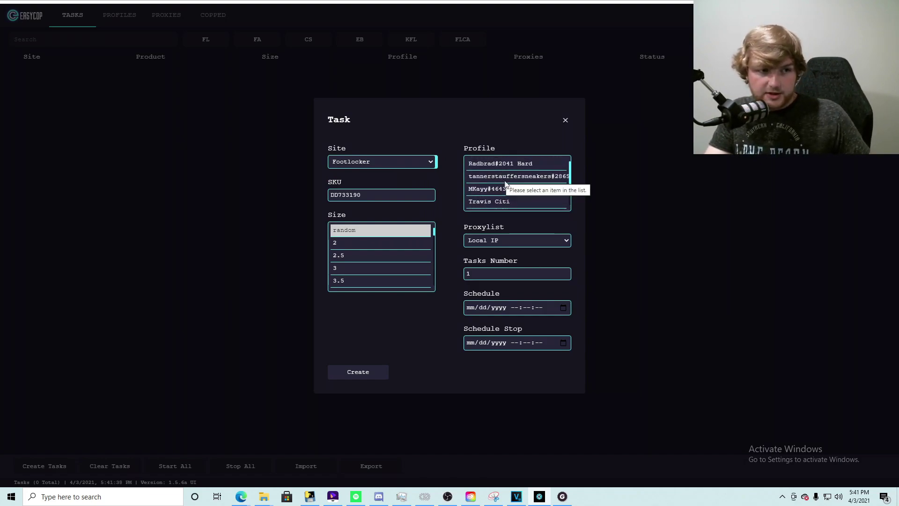
scroll(509, 188, down, 3)
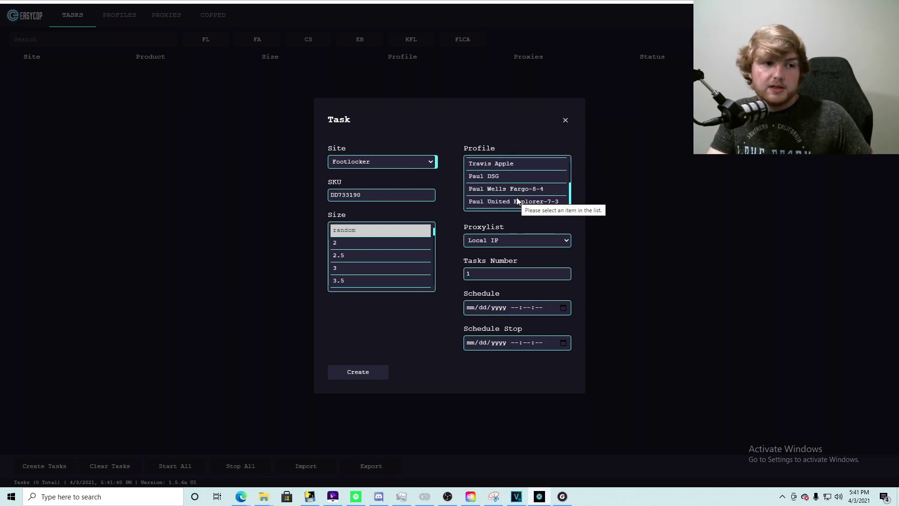
click(519, 201)
ctrl+click(545, 195)
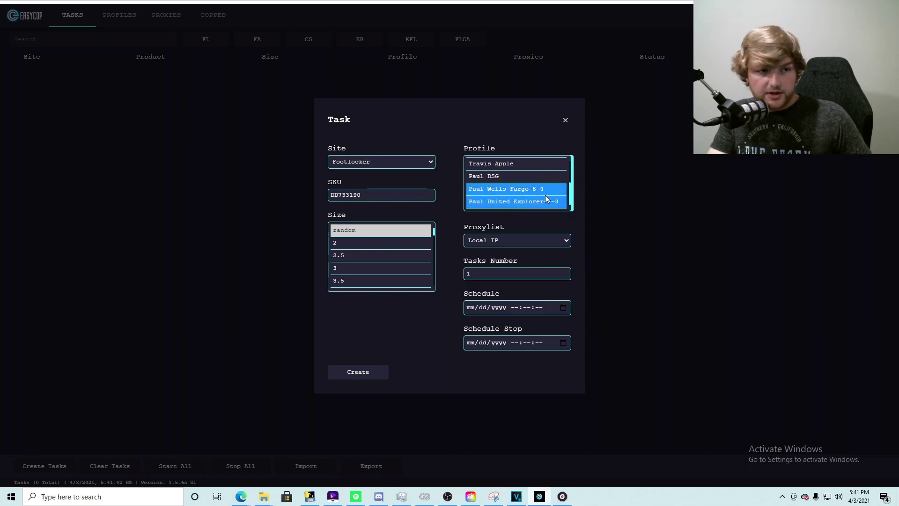
scroll(541, 185, up, 3)
scroll(534, 178, down, 3)
ctrl+click(526, 167)
scroll(525, 187, up, 1)
ctrl+click(523, 202)
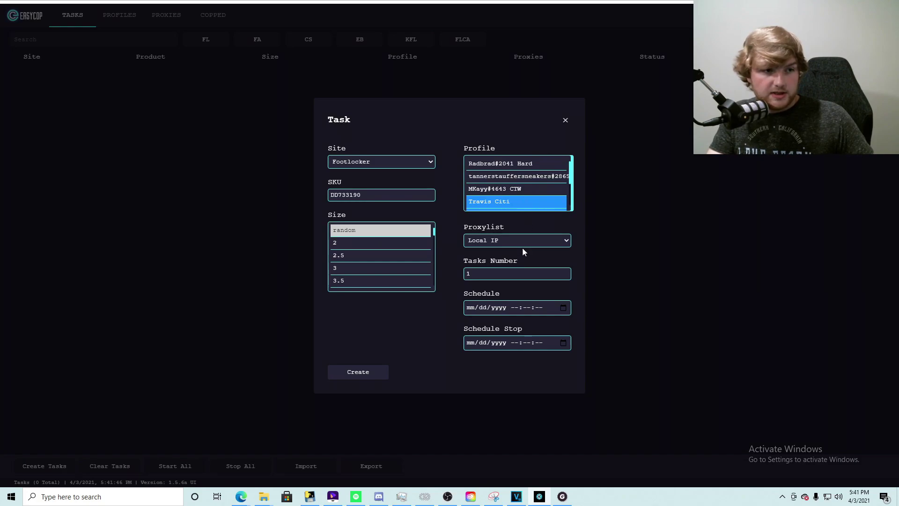
Step: Set the number of tasks to 25 and assign the hex 247 proxy list
key(Tab)
key(Tab)
text(25)
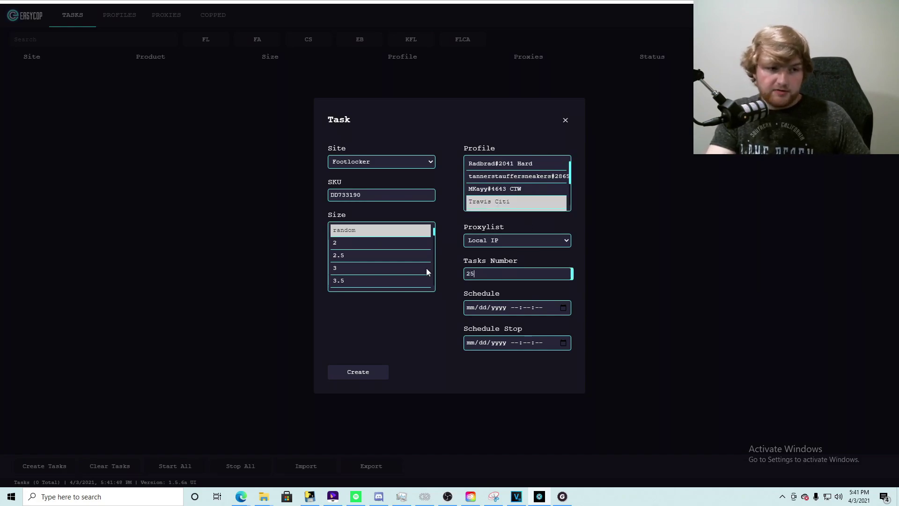
scroll(500, 164, down, 2)
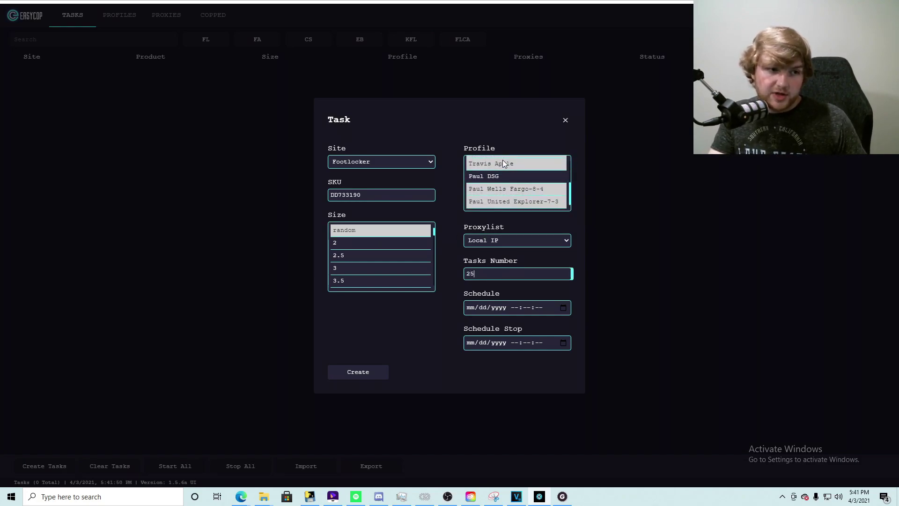
scroll(504, 203, up, 3)
scroll(489, 199, down, 3)
click(495, 239)
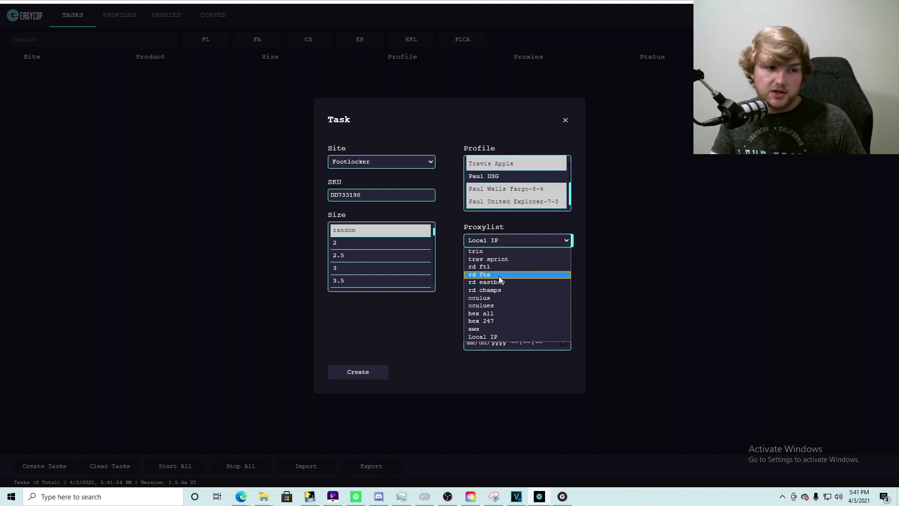
click(499, 322)
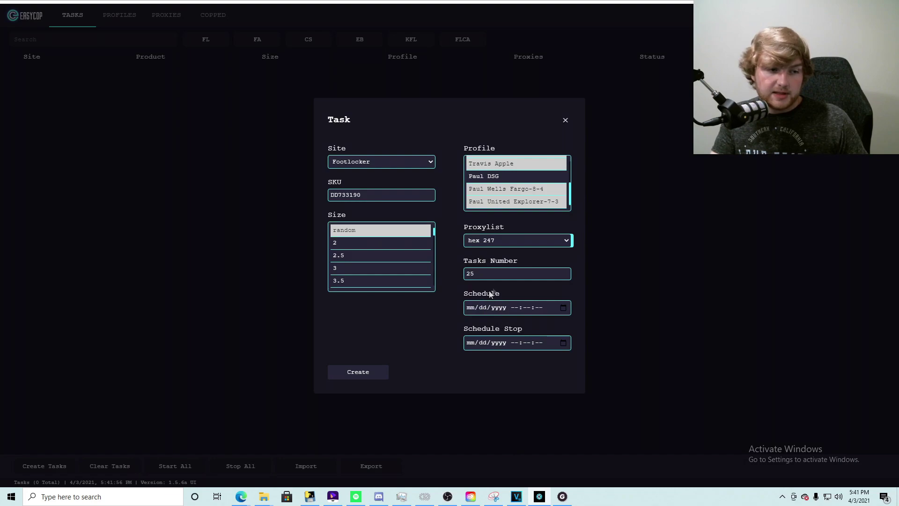
Step: Select sizes 5.5, 6, 6.5 and 7, create the tasks and look through the resulting list
scroll(395, 256, down, 4)
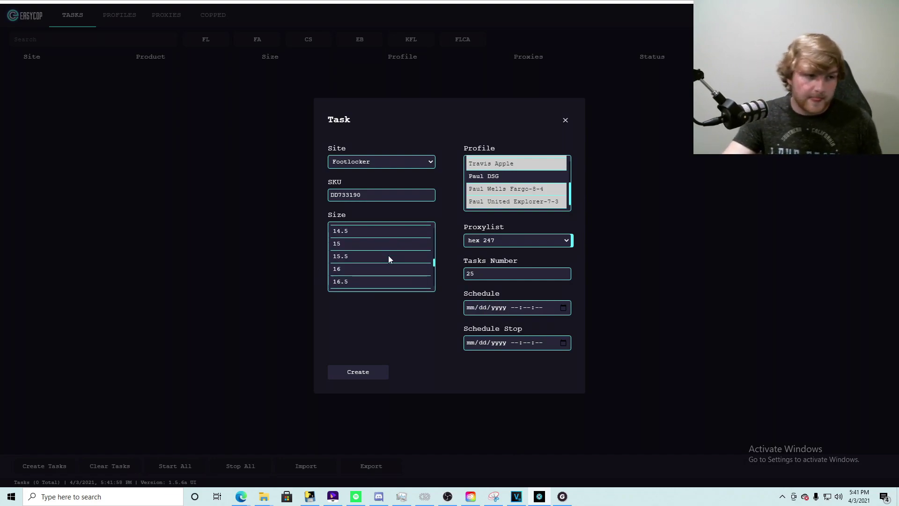
scroll(387, 255, up, 5)
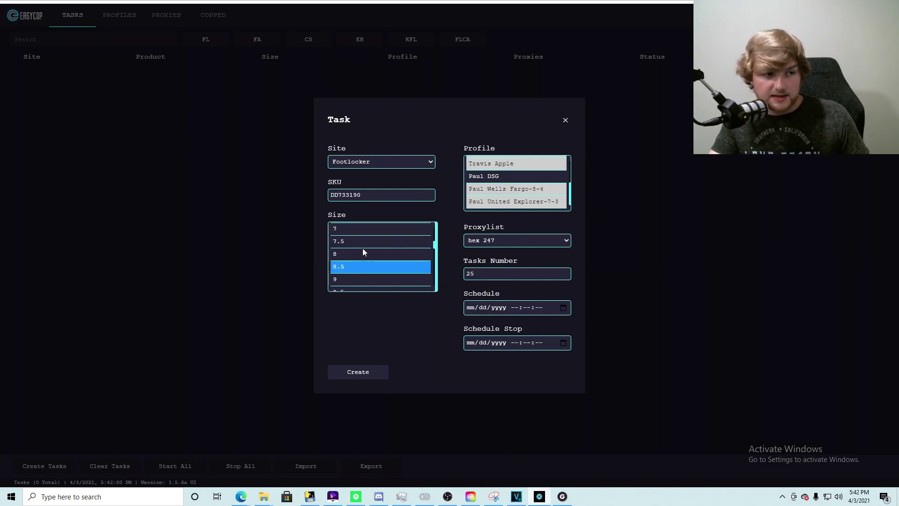
click(364, 268)
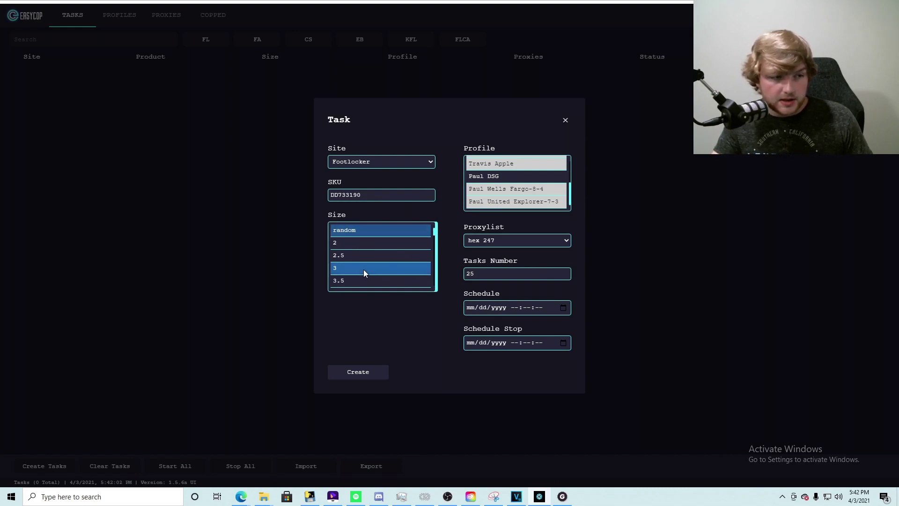
scroll(361, 277, down, 2)
click(358, 266)
ctrl+click(356, 272)
mouse_move(355, 275)
mouse_down()
mouse_move(355, 240)
mouse_move(357, 280)
mouse_up()
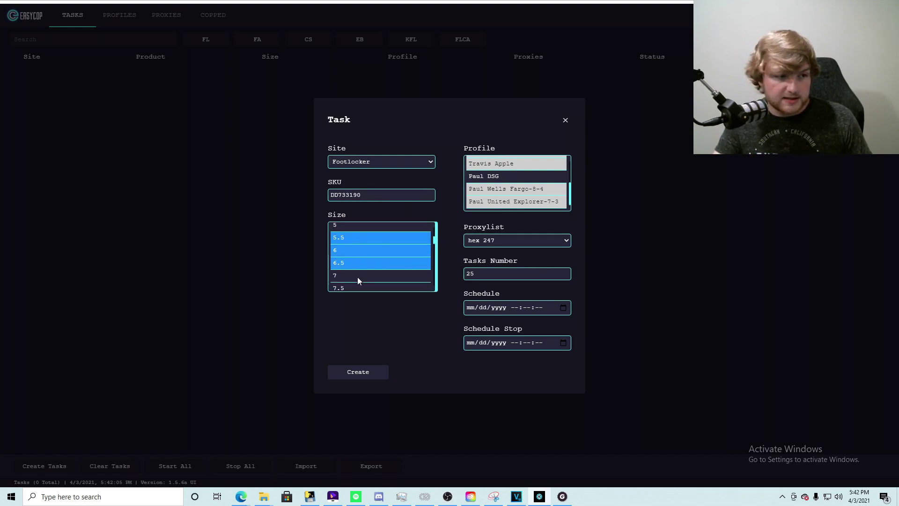
ctrl+click(362, 250)
ctrl+click(363, 238)
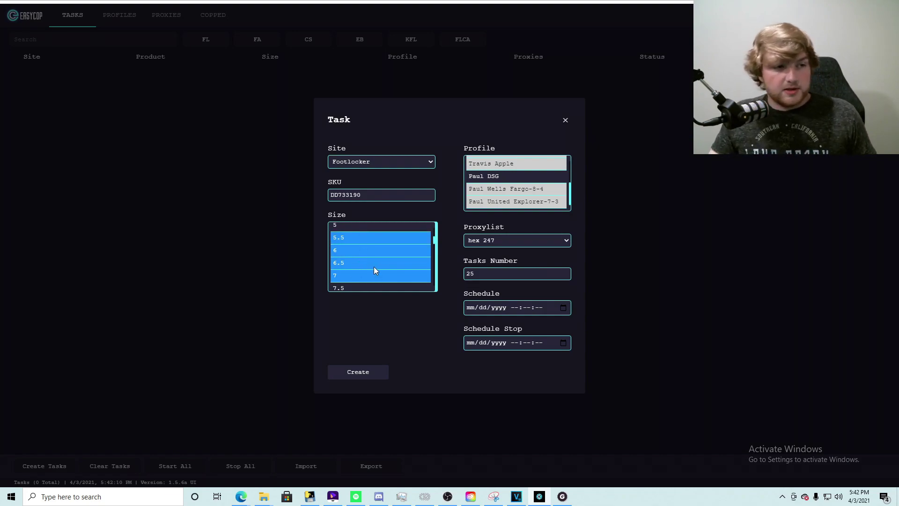
click(357, 372)
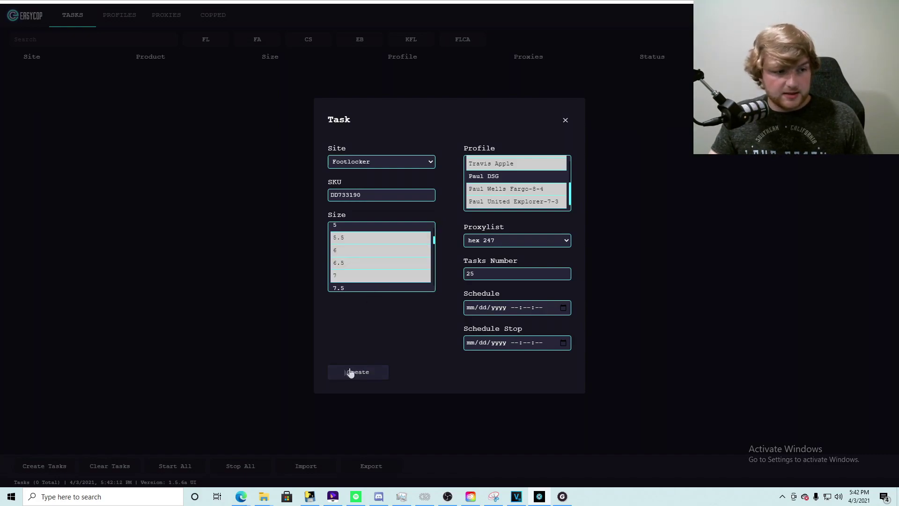
scroll(145, 384, up, 1)
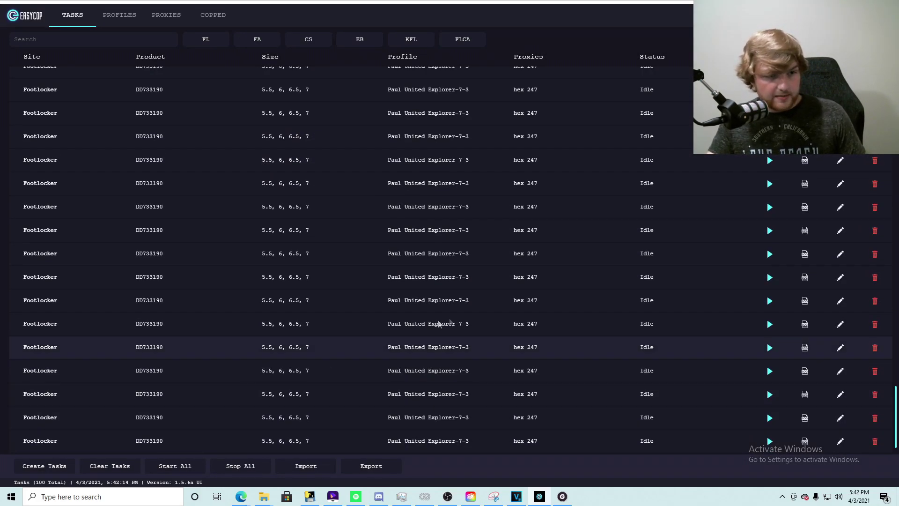
scroll(514, 263, up, 4)
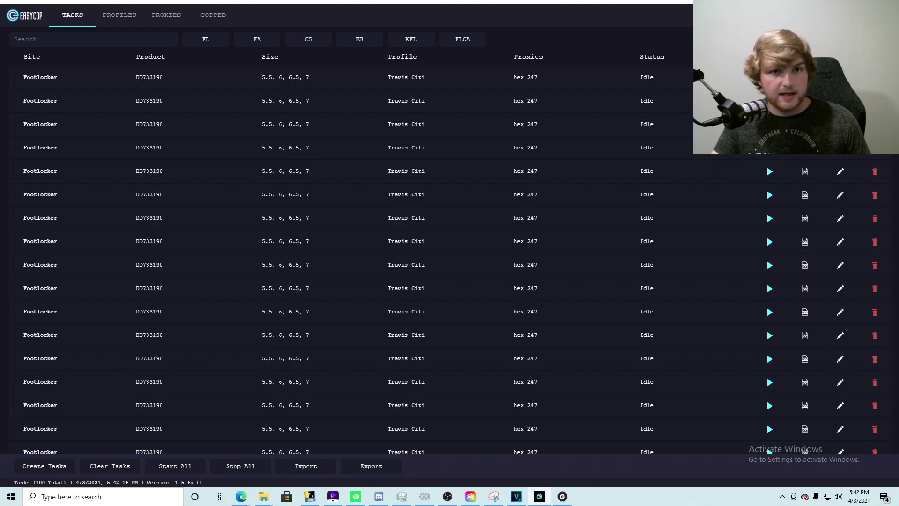
Step: Review the webhook and Capmonster key settings and the aws proxy list, and return to the task list
click(839, 15)
drag(363, 150, 221, 164)
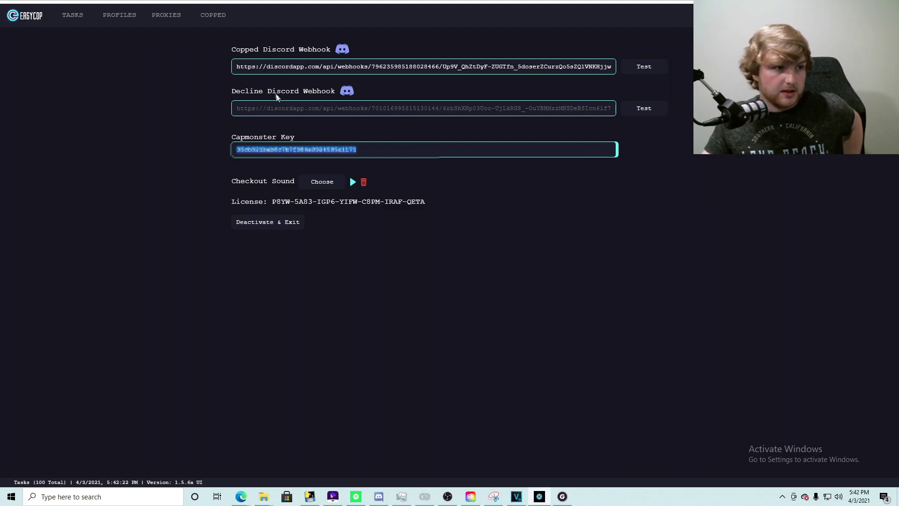
click(166, 18)
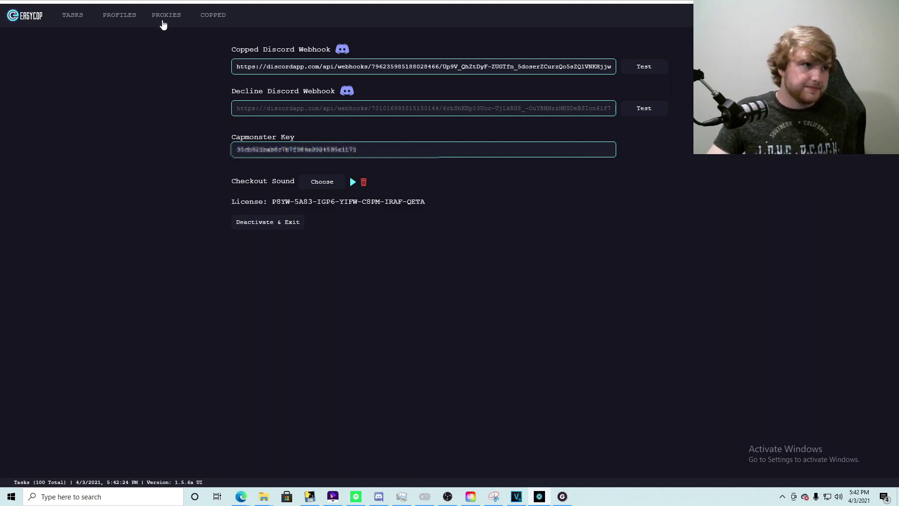
scroll(166, 215, down, 15)
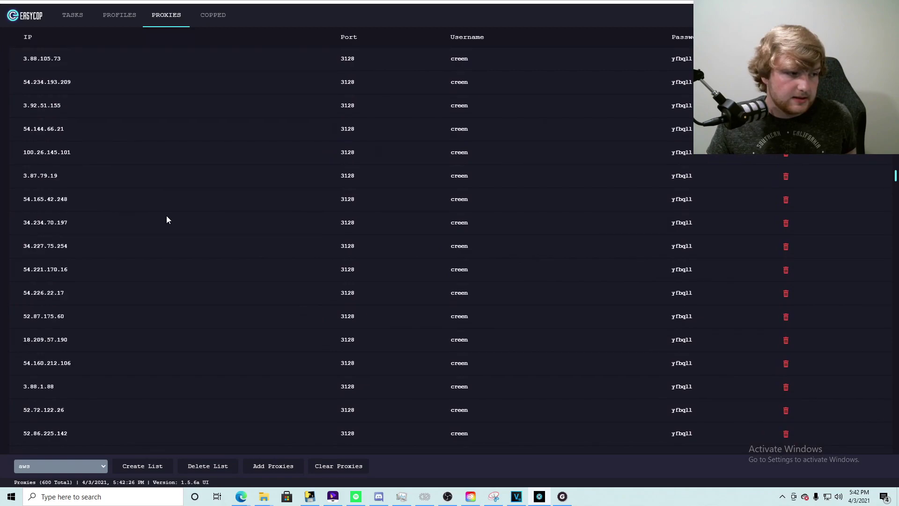
click(72, 15)
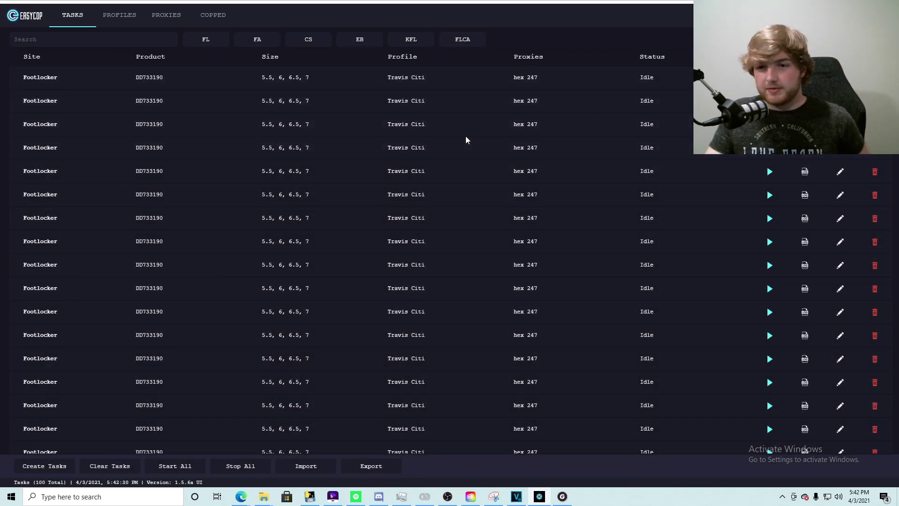